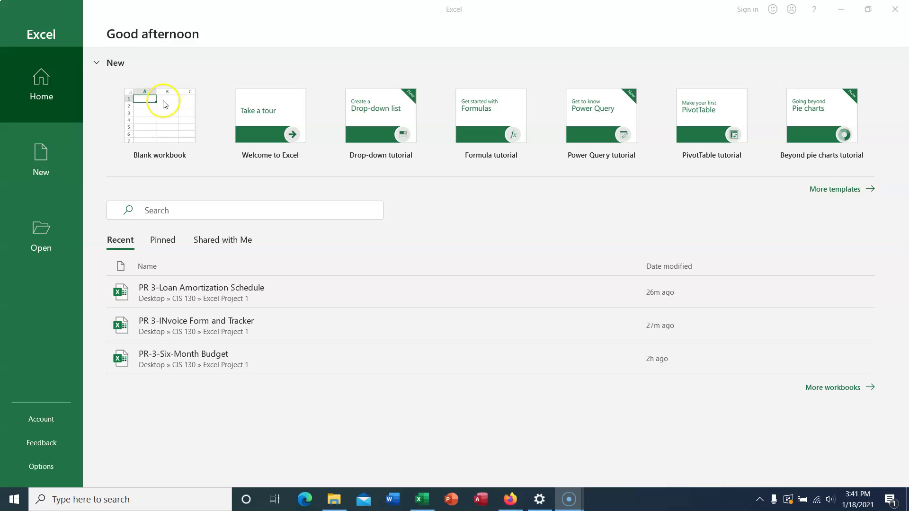
# Step: Create a blank workbook and apply a theme with an orange and brown colour palette
pyautogui.click(166, 110)
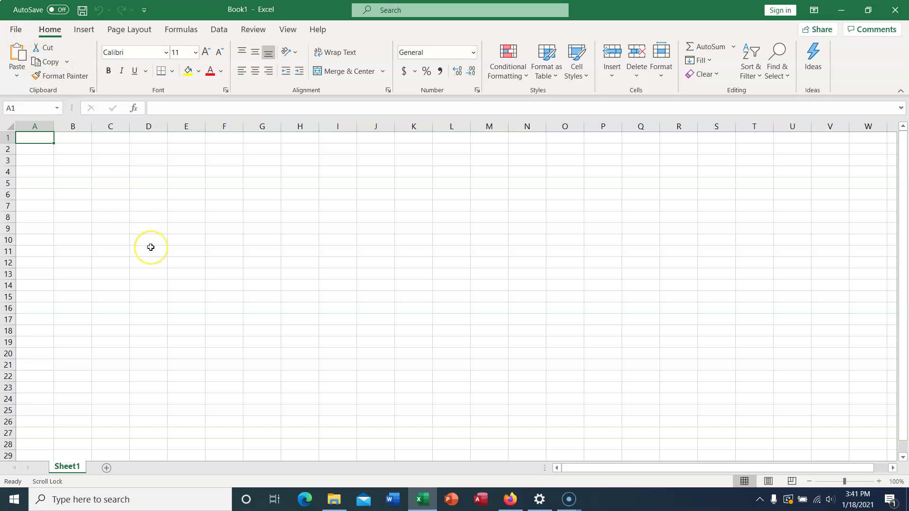
pyautogui.click(140, 30)
pyautogui.click(18, 61)
pyautogui.click(173, 165)
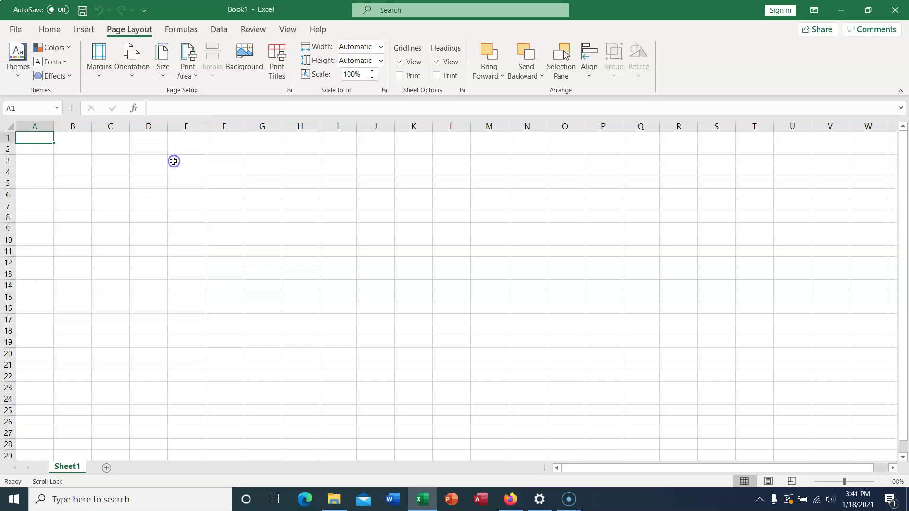
# Step: Save the workbook in the Excel Project 1 folder as "PR 3-Loan Amoritization Schedule"
pyautogui.hotkey('ctrl', 's')
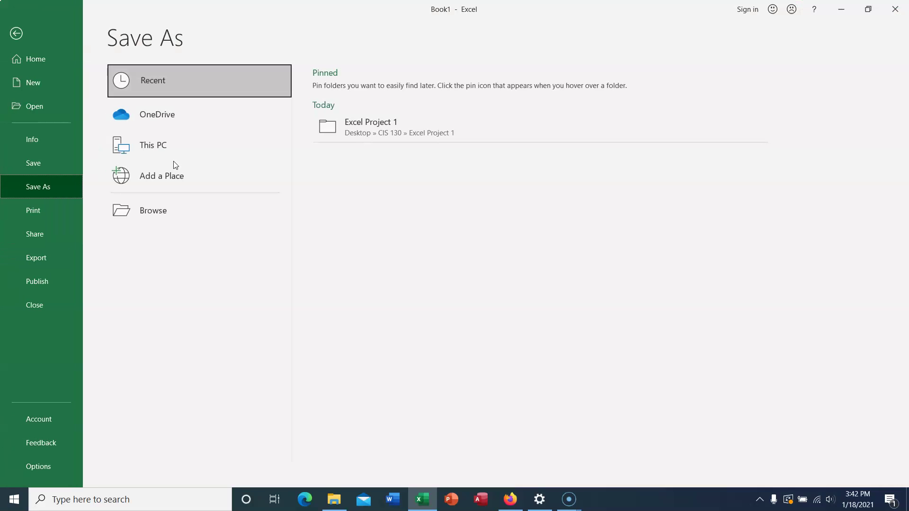
pyautogui.click(388, 128)
pyautogui.click(382, 89)
pyautogui.write('PR')
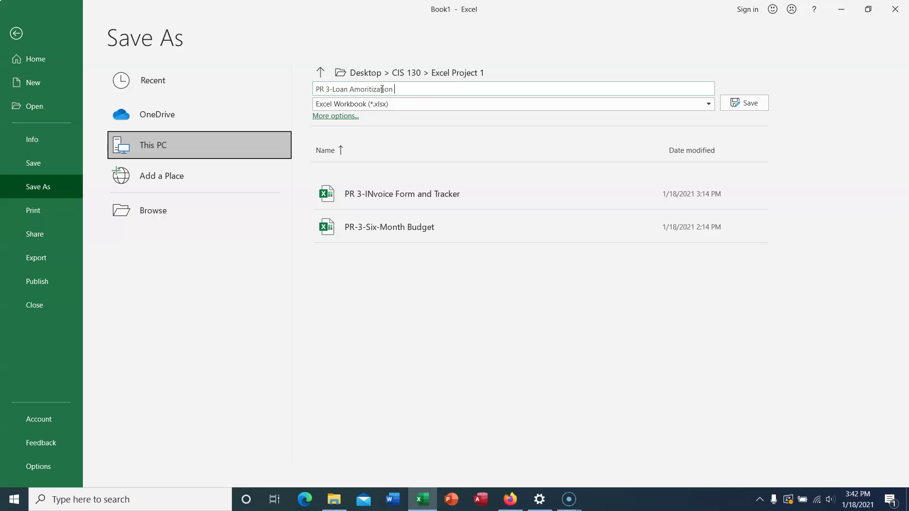
pyautogui.write('3-Loan Amoritization Schedule')
pyautogui.press('Return')
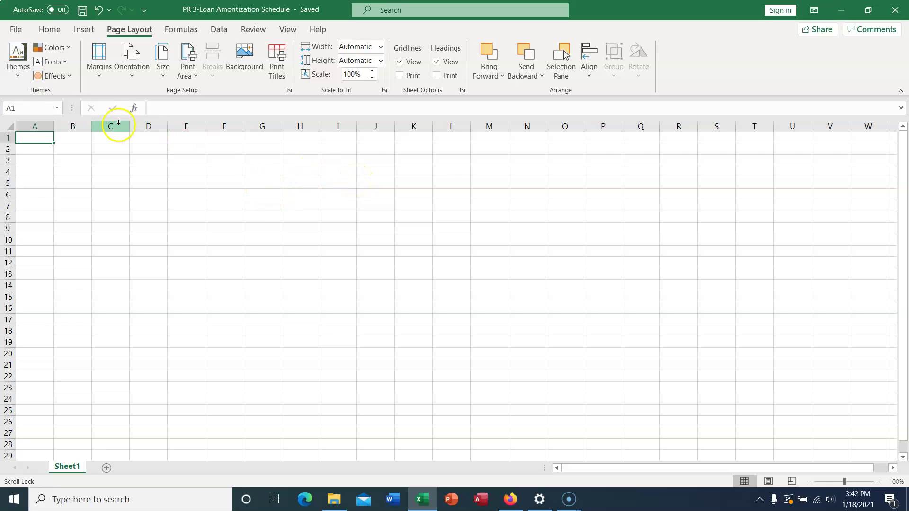
# Step: Set the width of columns A through I to 12
pyautogui.moveTo(37, 126); pyautogui.dragTo(326, 133)
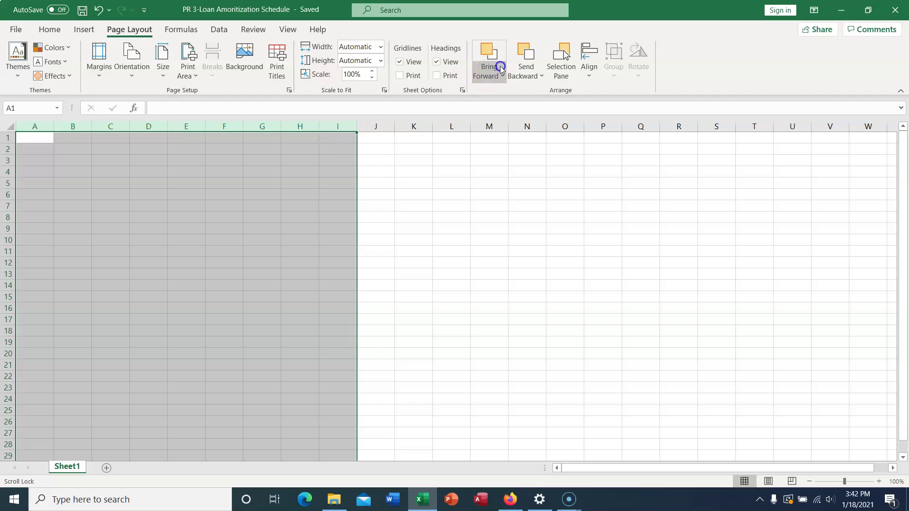
pyautogui.click(51, 30)
pyautogui.click(661, 64)
pyautogui.click(716, 148)
pyautogui.write('12')
pyautogui.press('Return')
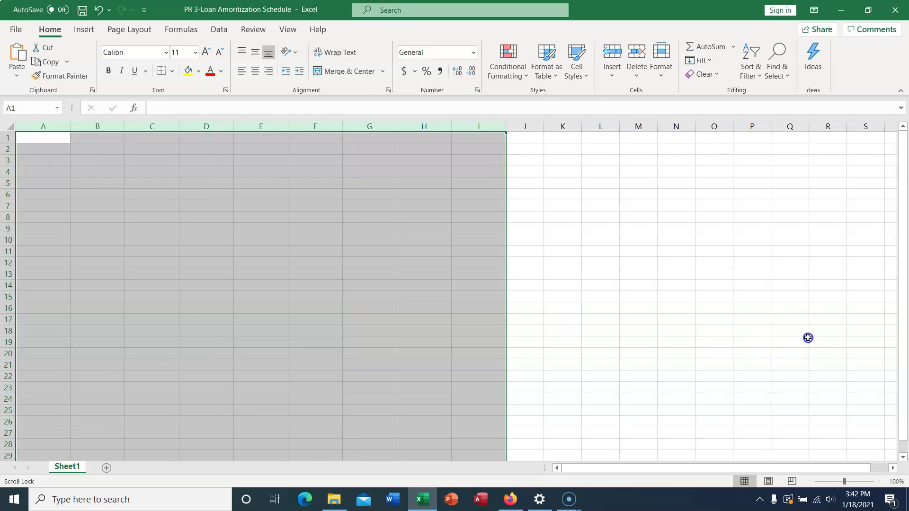
# Step: Enter the title "Loan Amortization Schedule" in cell A1
pyautogui.click(879, 482)
pyautogui.click(878, 481)
pyautogui.click(879, 482)
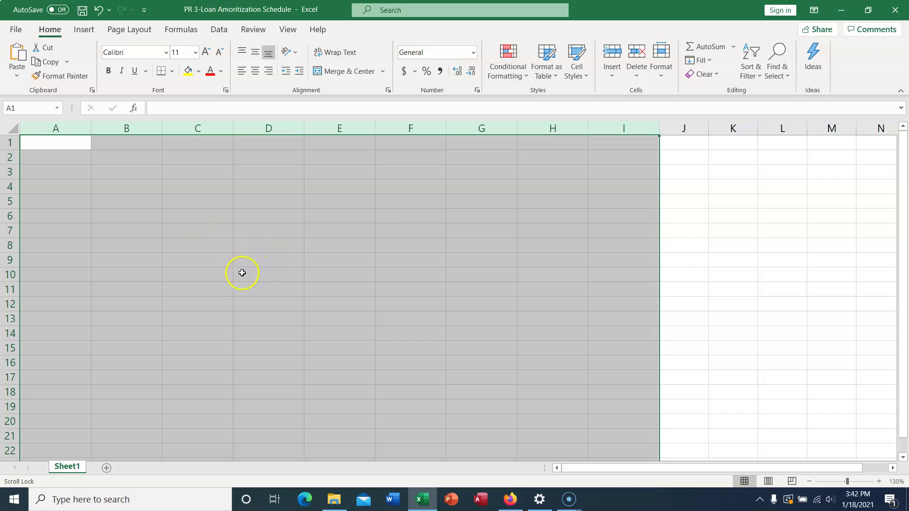
pyautogui.click(83, 181)
pyautogui.click(59, 145)
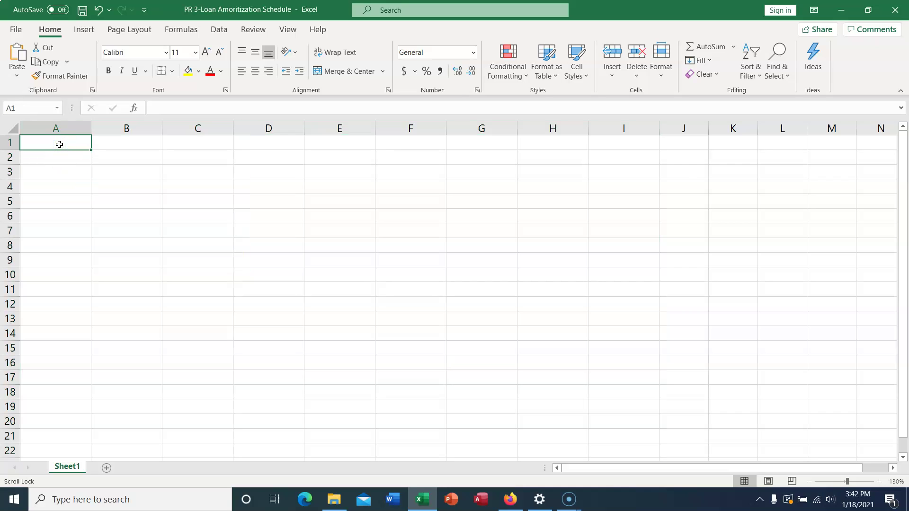
pyautogui.write('Loan Amortization Schedule')
pyautogui.press('Return')
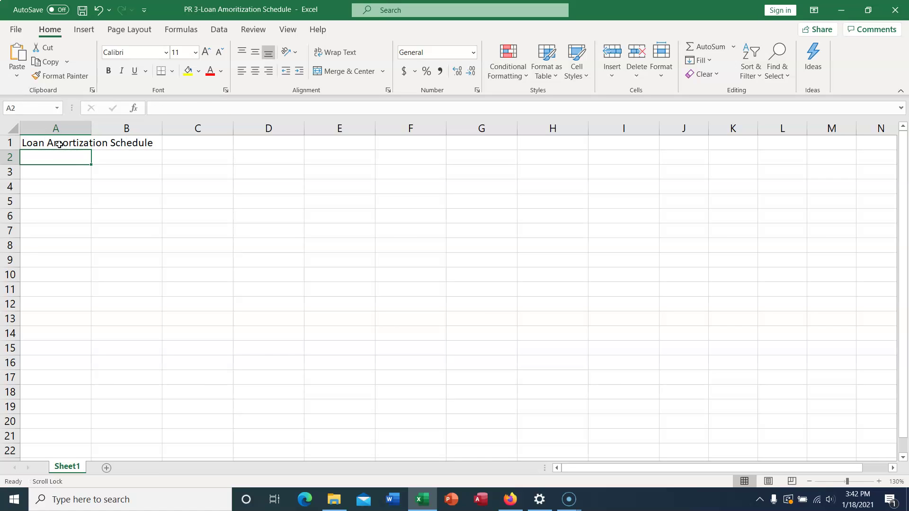
# Step: Format the title row A1:I1 with font size 24, bold text and the lightest orange theme fill
pyautogui.moveTo(52, 143); pyautogui.dragTo(649, 144)
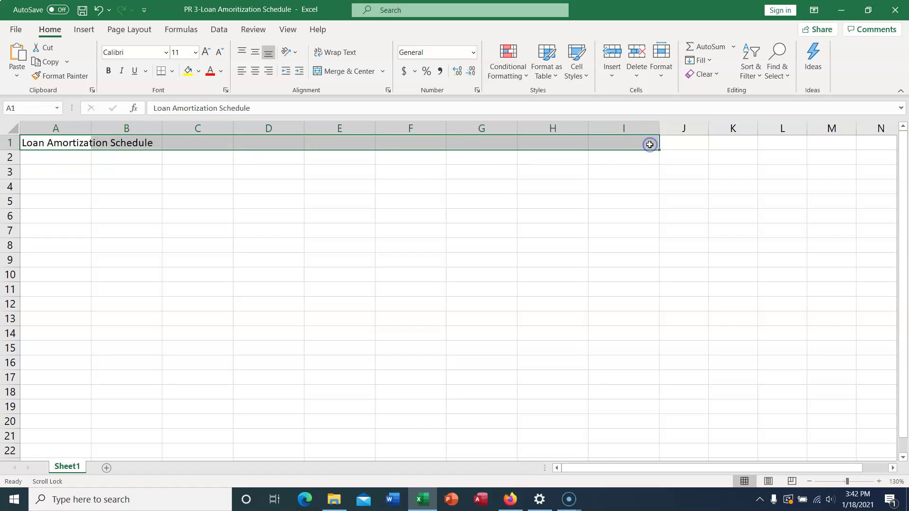
pyautogui.click(195, 52)
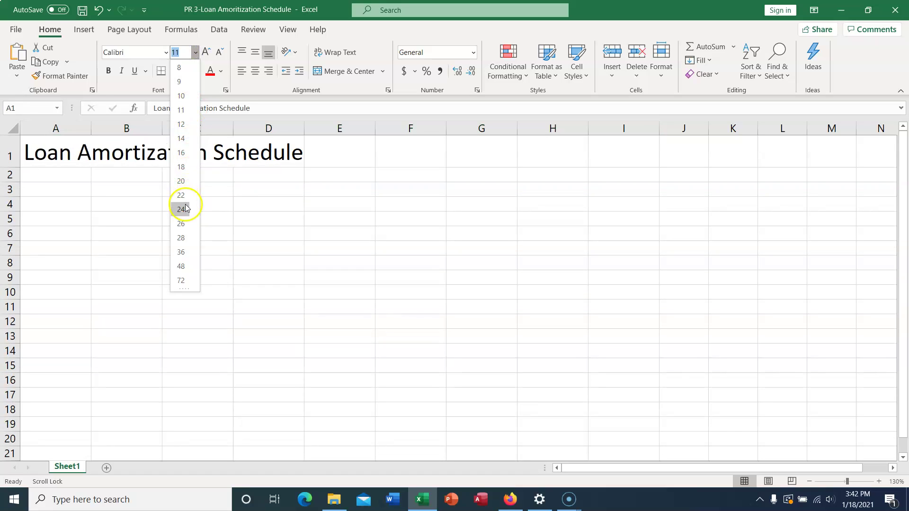
pyautogui.click(182, 209)
pyautogui.click(107, 71)
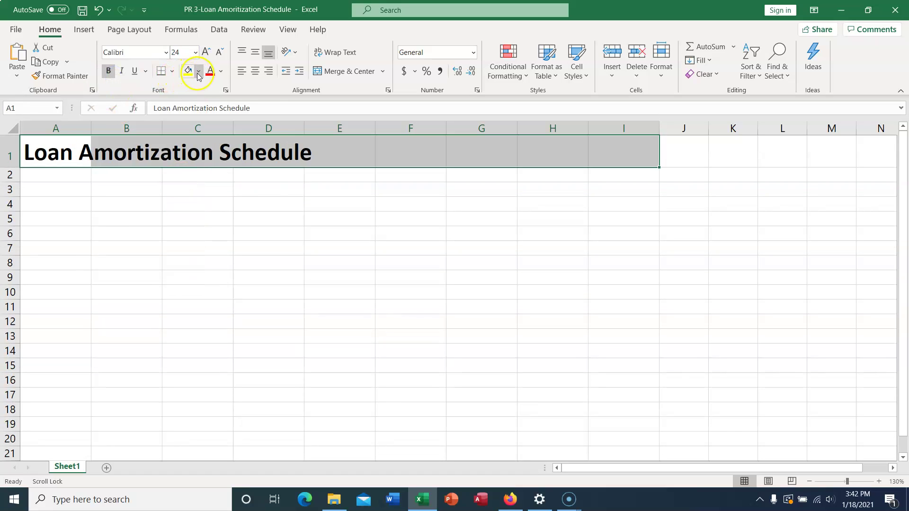
pyautogui.click(199, 72)
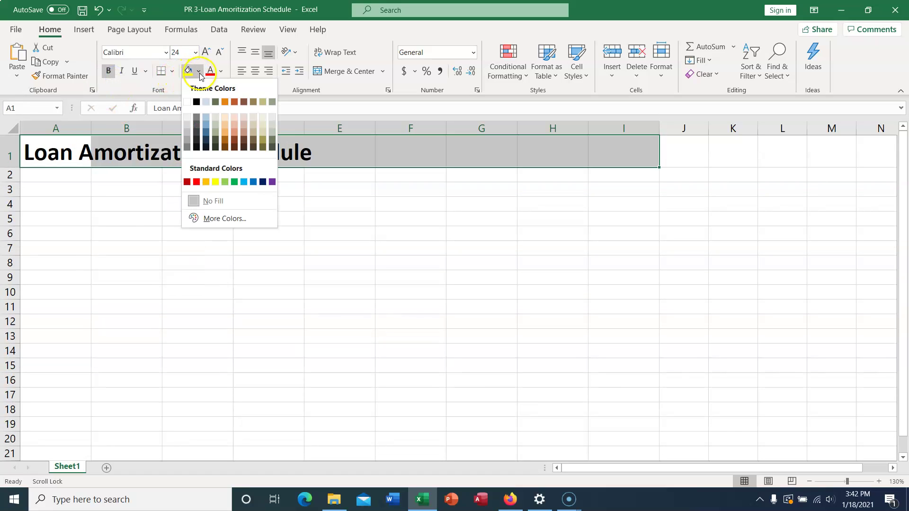
pyautogui.click(227, 118)
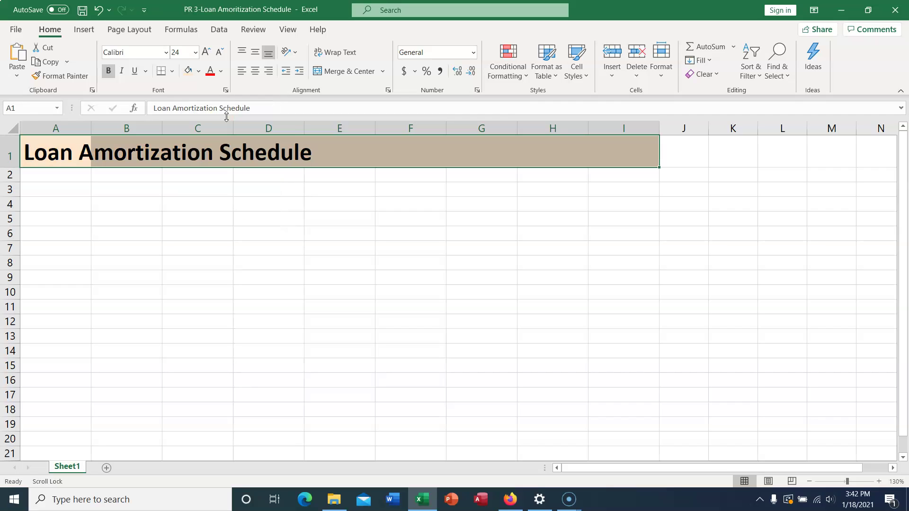
pyautogui.click(217, 210)
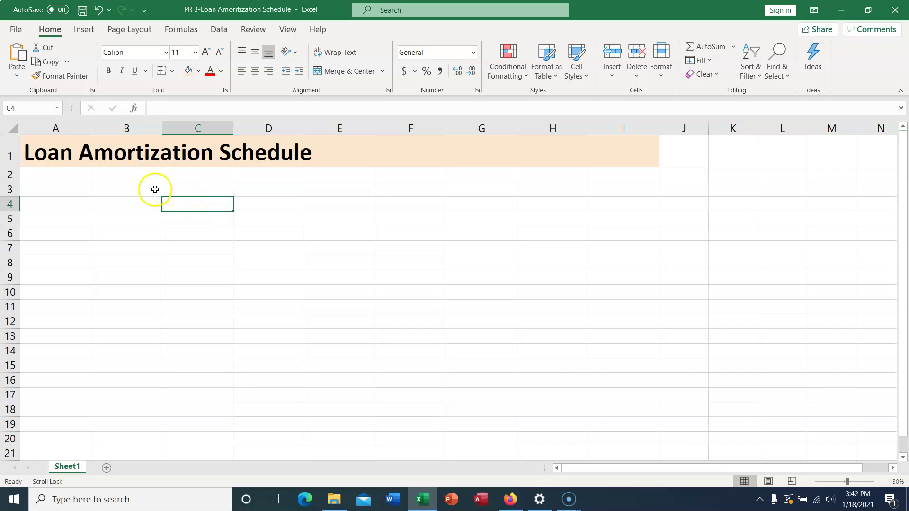
# Step: Enter the labels "Loan information", "Loan amount", "Annual interest rate" and "Loan period in years" in B3:B6, and "Optional extra payments" in B8
pyautogui.click(129, 188)
pyautogui.write('Lo')
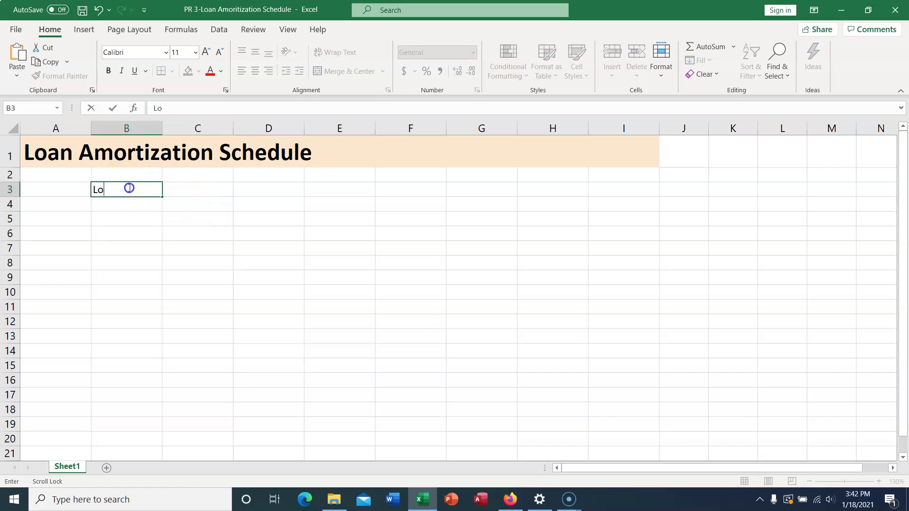
pyautogui.write('an information')
pyautogui.press('Return')
pyautogui.write('Loan amount')
pyautogui.press('Return')
pyautogui.write('Annual interest rate')
pyautogui.press('Return')
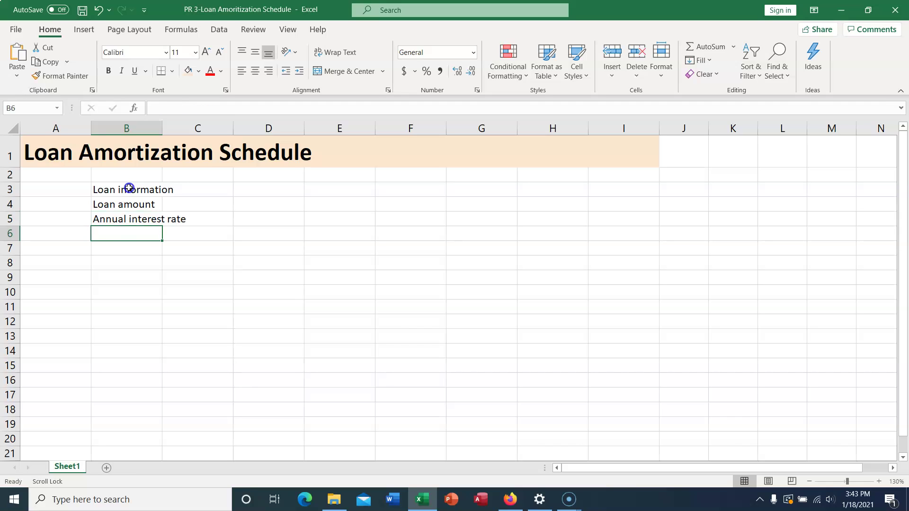
pyautogui.write('Loan period in years')
pyautogui.press('Return')
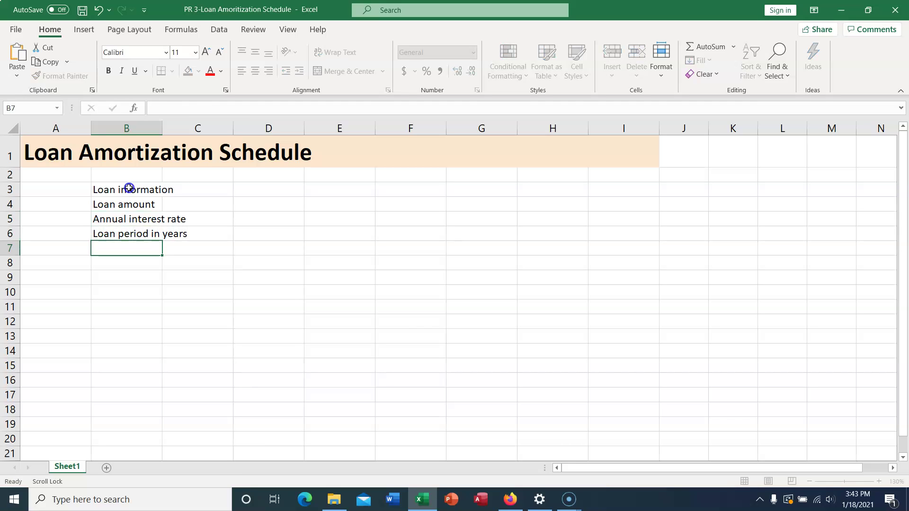
pyautogui.press('Return')
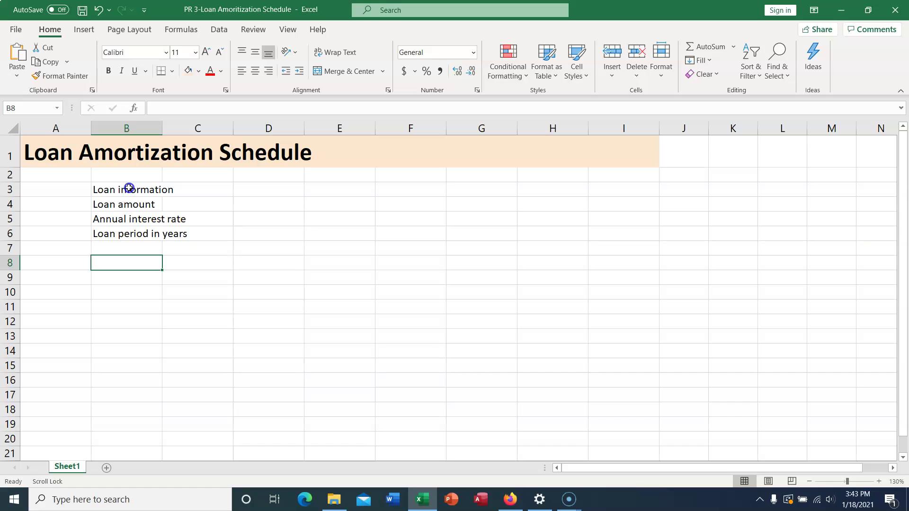
pyautogui.write('Optional extra payments')
pyautogui.press('Return')
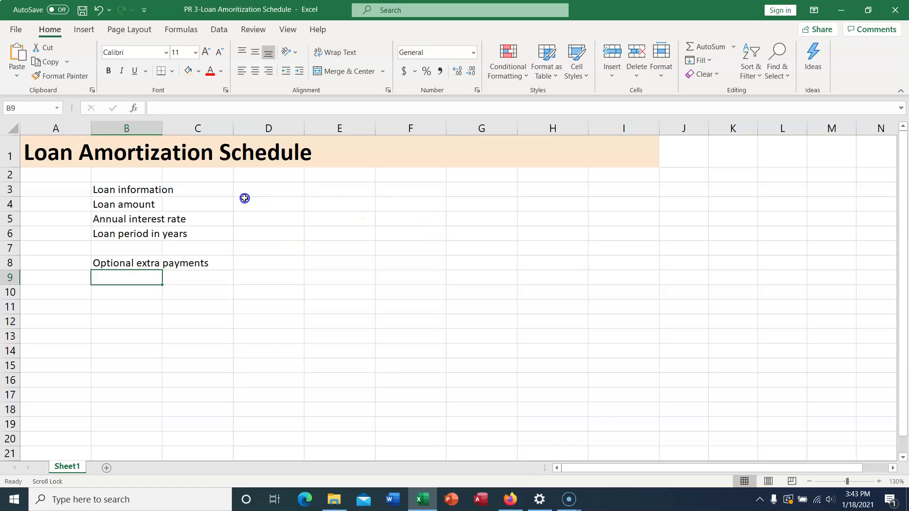
# Step: Apply outside borders around the loan information block B3:D8
pyautogui.moveTo(129, 187); pyautogui.dragTo(281, 267)
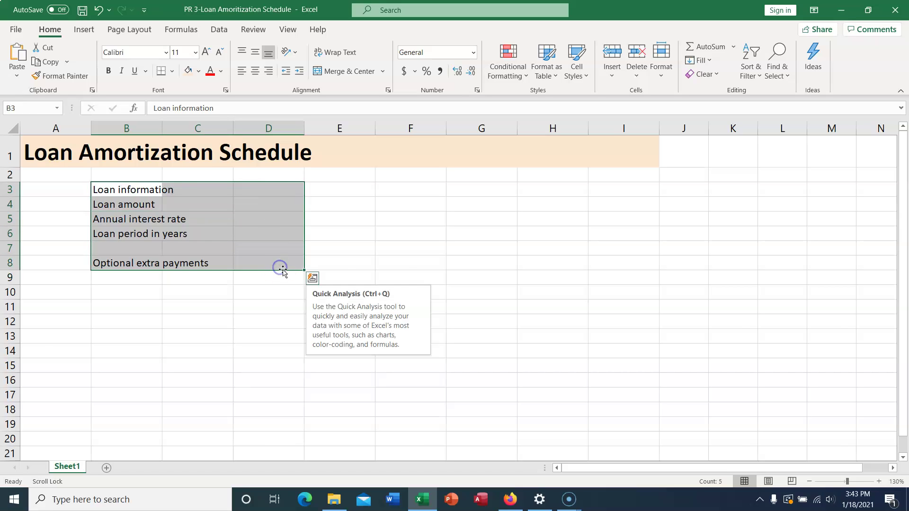
pyautogui.click(172, 71)
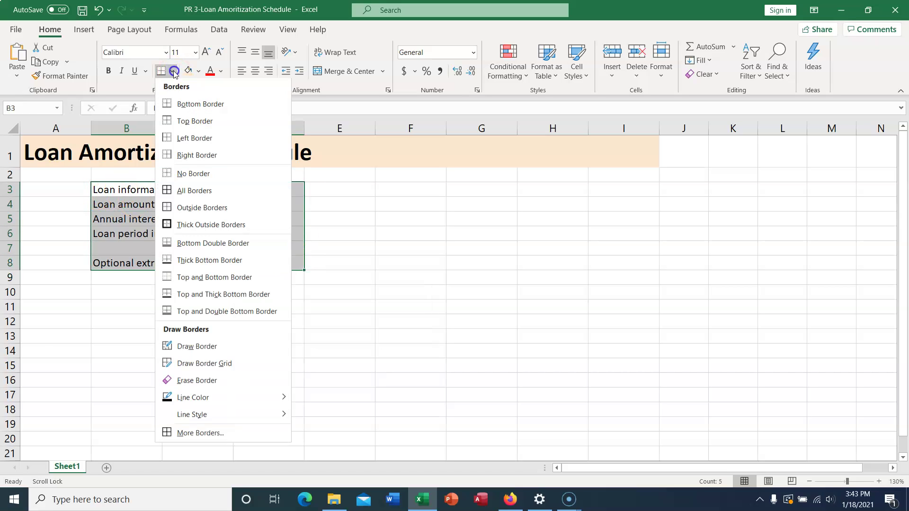
pyautogui.click(221, 213)
# Step: Enter the labels "Loan Summary", "Scheduled Payment" and "Total Interest" in cells F3:F5
pyautogui.click(414, 191)
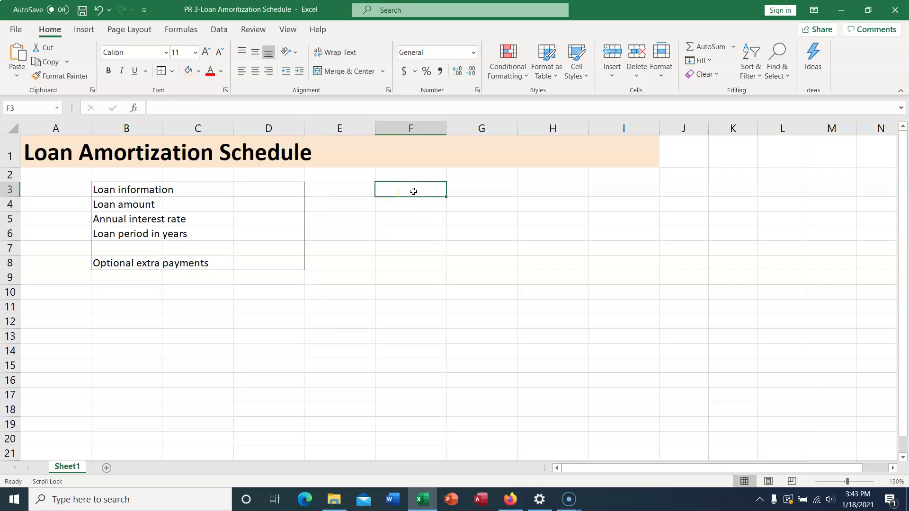
pyautogui.write('Loan Summary')
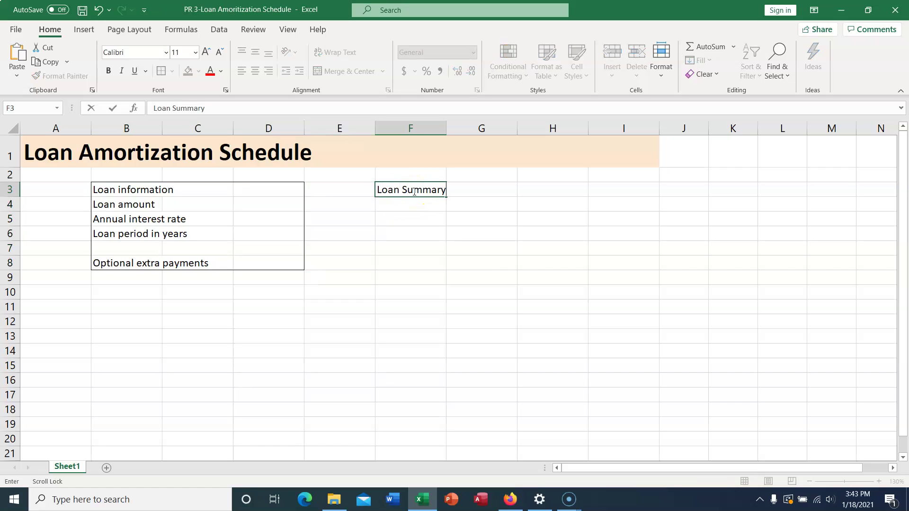
pyautogui.press('Return')
pyautogui.write('Schedul')
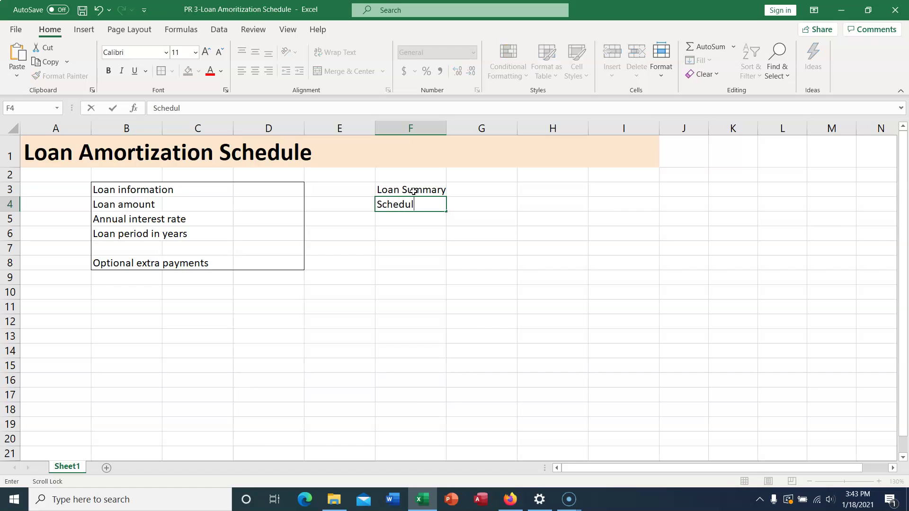
pyautogui.write('ed Payment')
pyautogui.press('Return')
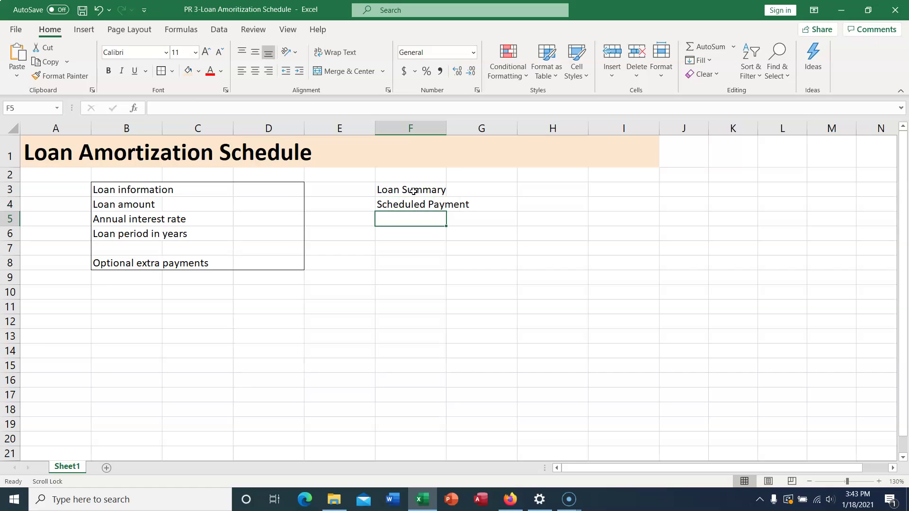
pyautogui.write('Totalt')
pyautogui.write('teret')
pyautogui.press('Left')
pyautogui.write('s')
pyautogui.press('Return')
# Step: Apply outside borders around the loan summary block F3:H5
pyautogui.moveTo(413, 190); pyautogui.dragTo(569, 227)
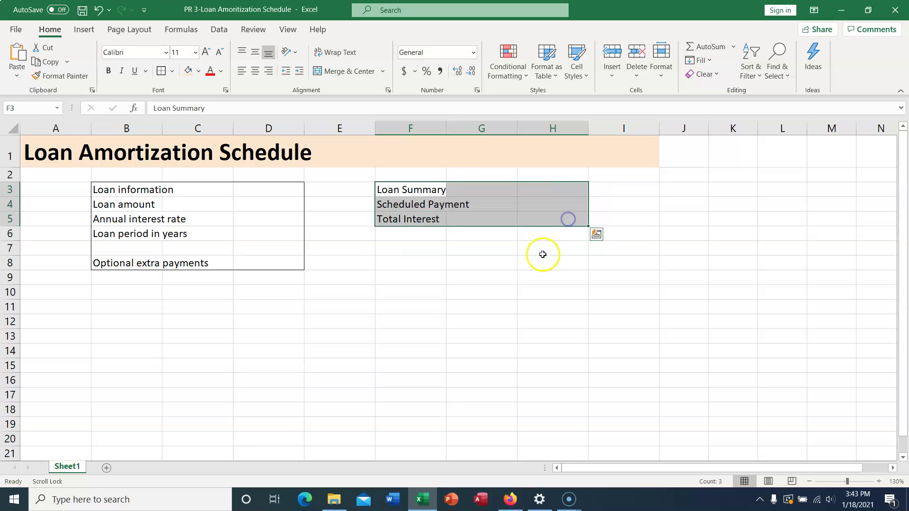
pyautogui.click(161, 71)
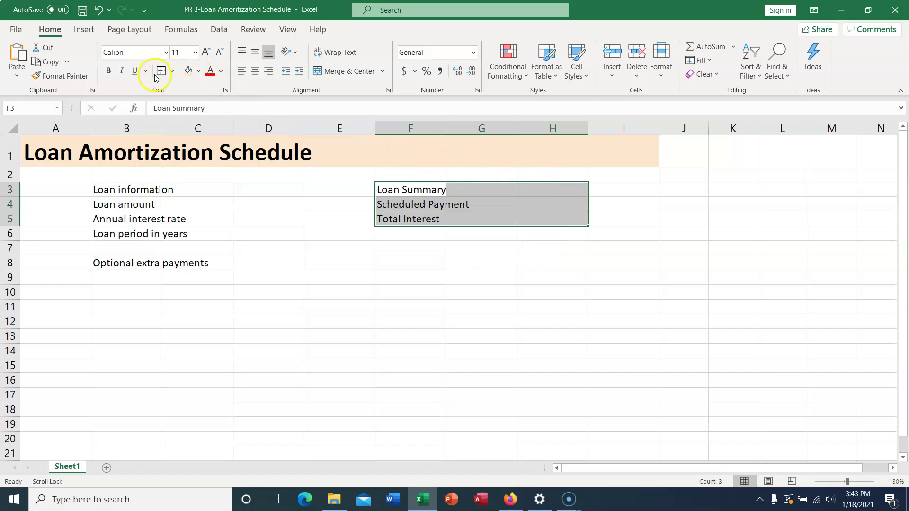
pyautogui.click(507, 248)
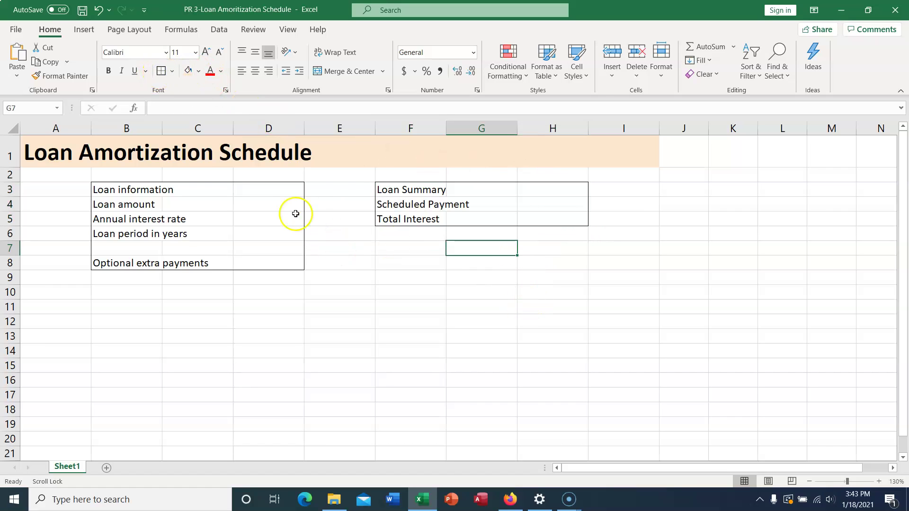
# Step: Fill cells D3:D8 and H3:H5 with the same light orange as the title row and save the workbook
pyautogui.click(277, 187)
pyautogui.moveTo(277, 186); pyautogui.dragTo(277, 258)
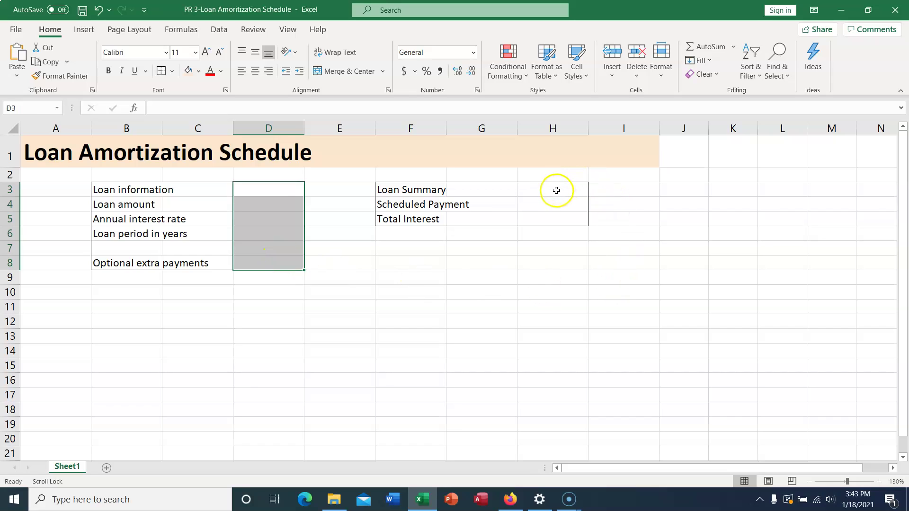
pyautogui.moveTo(556, 191); pyautogui.dragTo(559, 222)
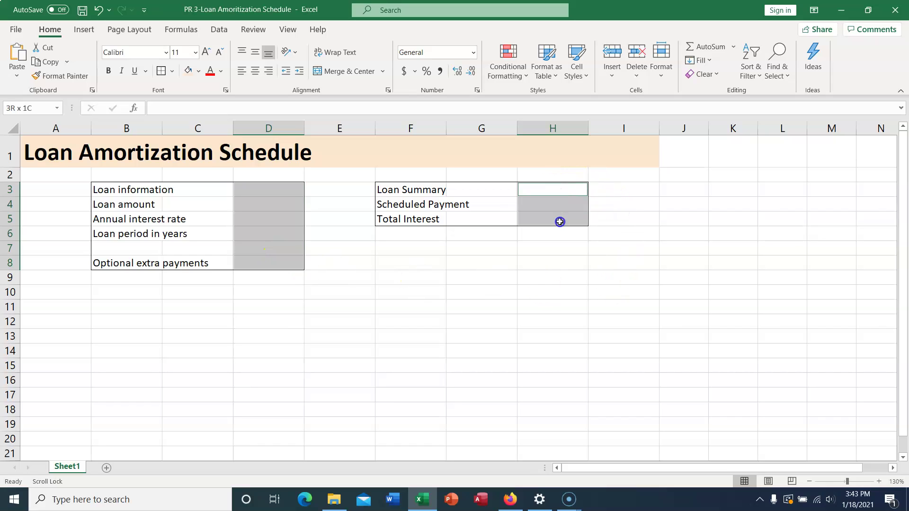
pyautogui.click(188, 71)
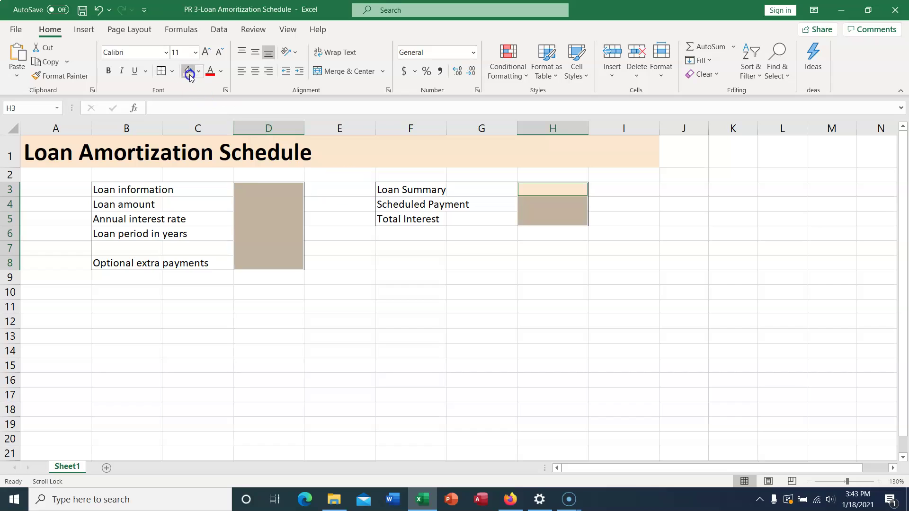
pyautogui.click(401, 258)
pyautogui.hotkey('ctrl', 's')
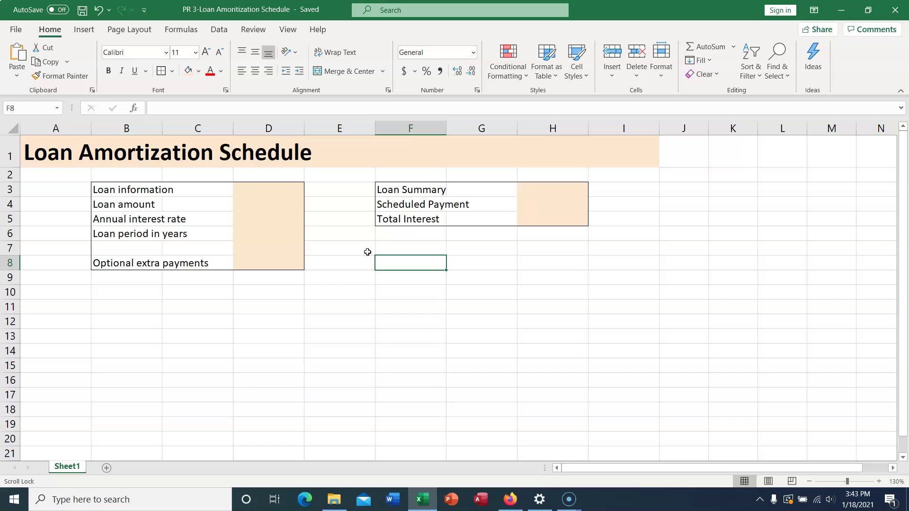
# Step: Increase the indent of the labels in B4:B8 and F4:F5 by two levels
pyautogui.moveTo(122, 205); pyautogui.dragTo(125, 261)
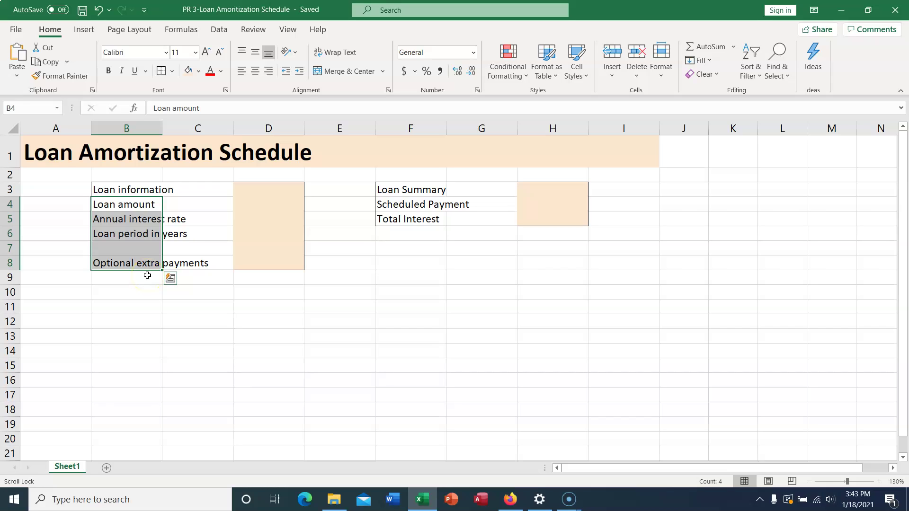
pyautogui.click(301, 75)
pyautogui.click(301, 75)
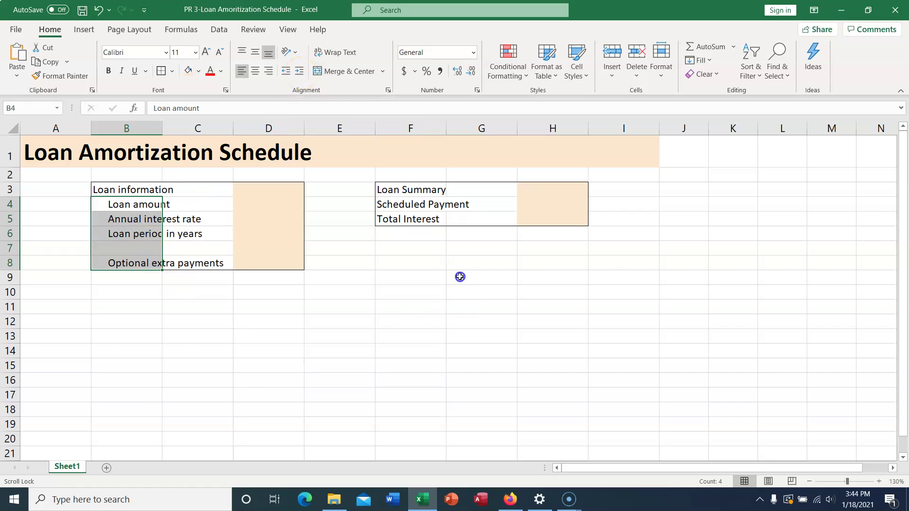
pyautogui.moveTo(417, 204); pyautogui.dragTo(415, 223)
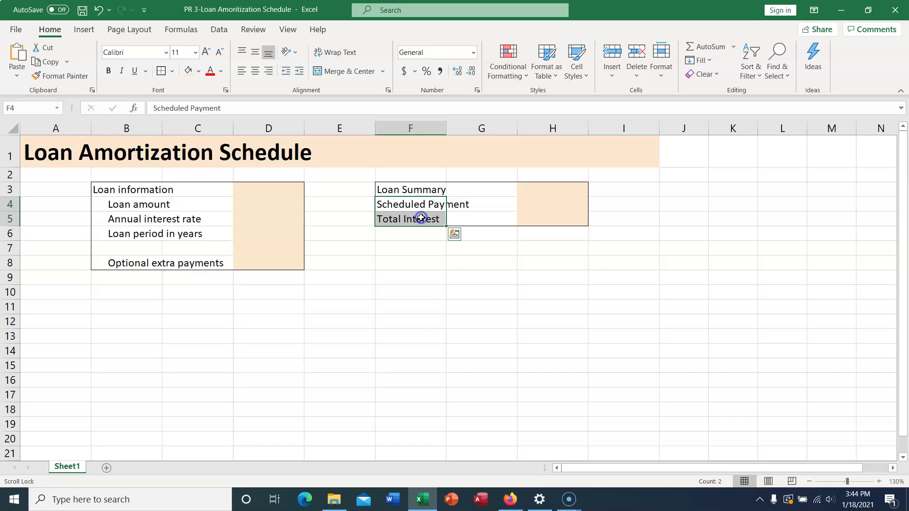
pyautogui.click(300, 72)
pyautogui.click(300, 72)
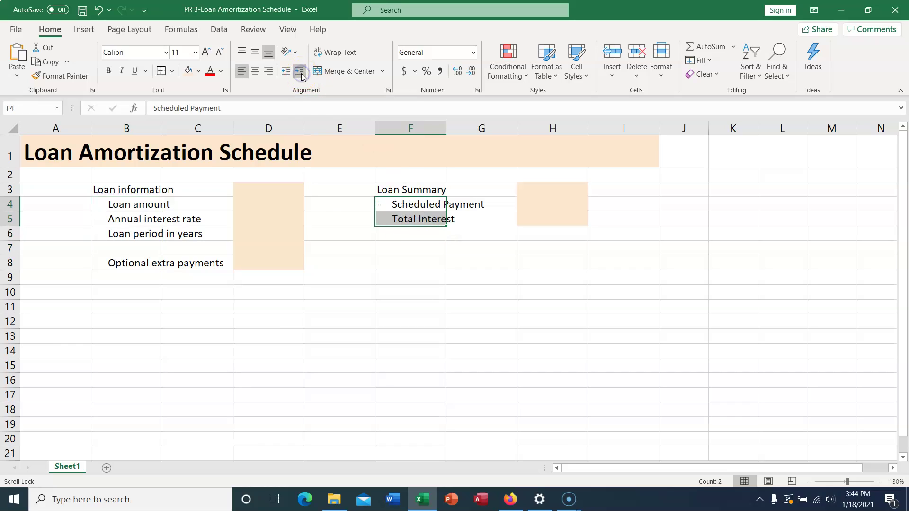
pyautogui.click(342, 243)
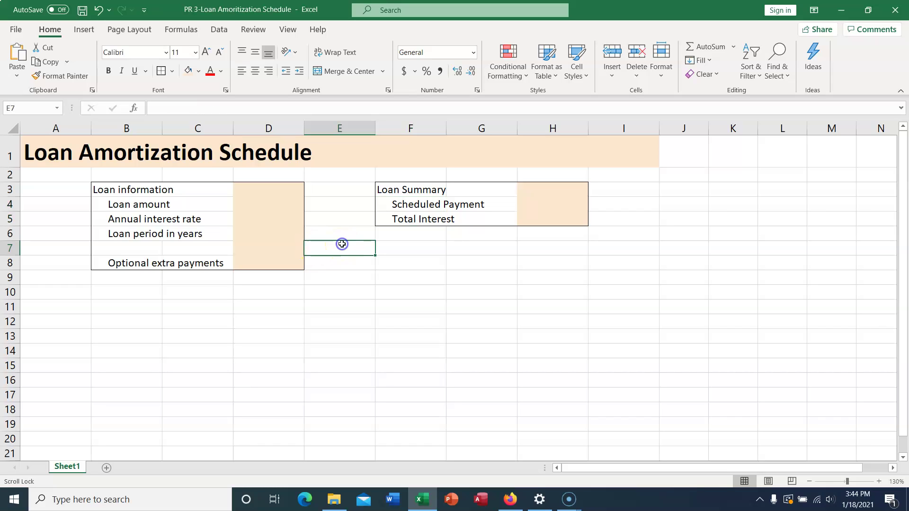
# Step: Enter the column headings "PMT No" in A10 and "Payment Due" in B10
pyautogui.click(53, 294)
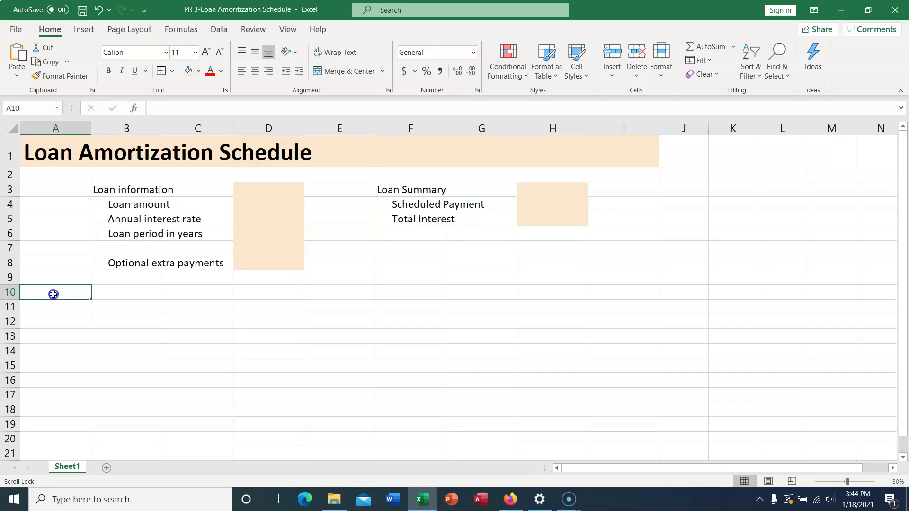
pyautogui.write('OM')
pyautogui.write('T')
pyautogui.press('BackSpace')
pyautogui.press('BackSpace')
pyautogui.press('BackSpace')
pyautogui.press('BackSpace')
pyautogui.write('PMT No')
pyautogui.press('Tab')
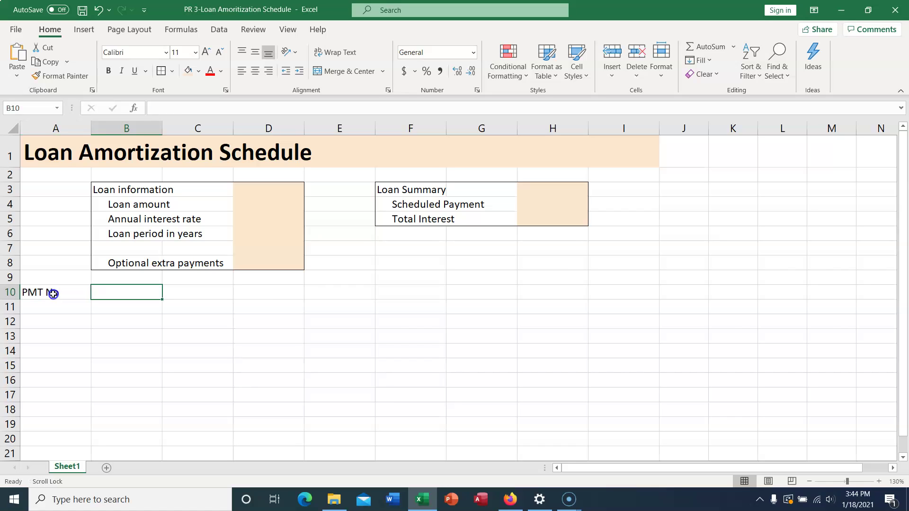
pyautogui.write('Payment Due')
pyautogui.press('Tab')
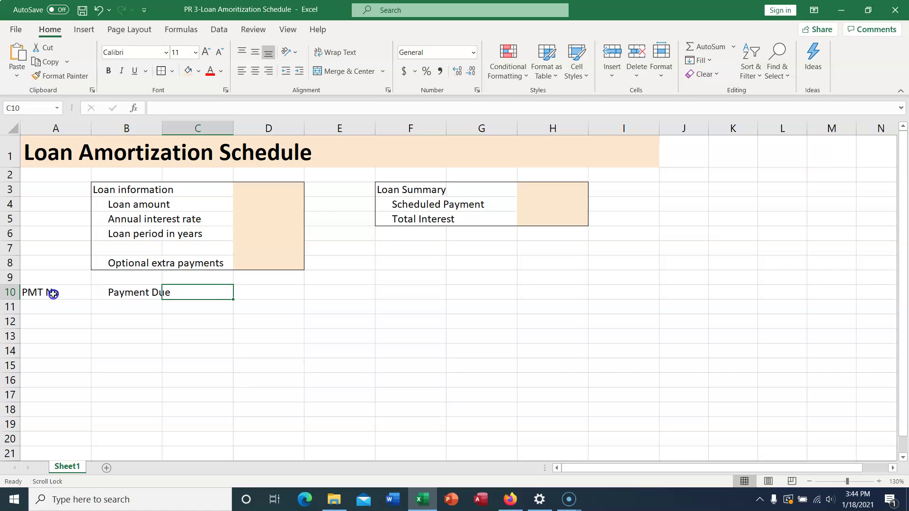
# Step: Enter the headings "Beginning Balance", "Scheuled Payment", "Extra Payment" and "Total Payment" in cells C10:F10
pyautogui.write('Beeginning Balance')
pyautogui.press('Tab')
pyautogui.write('Scheuled Payment')
pyautogui.press('Tab')
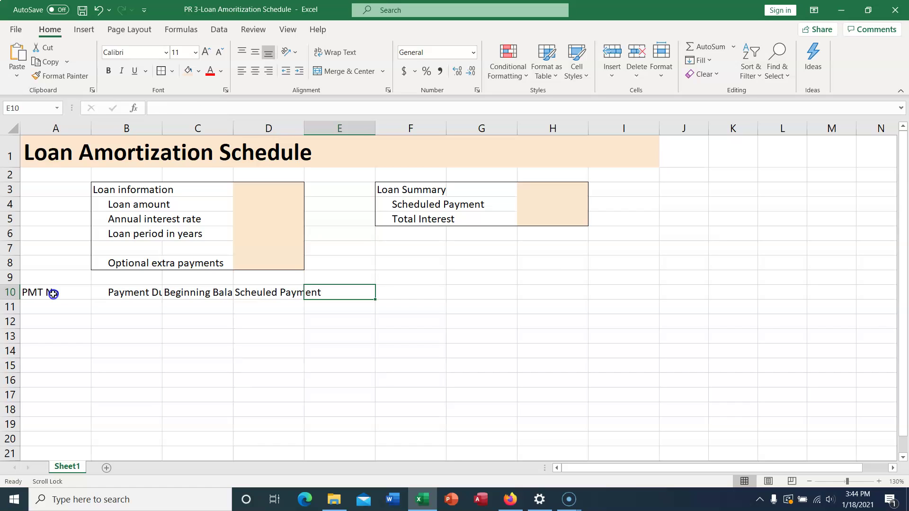
pyautogui.write('Extra Payment')
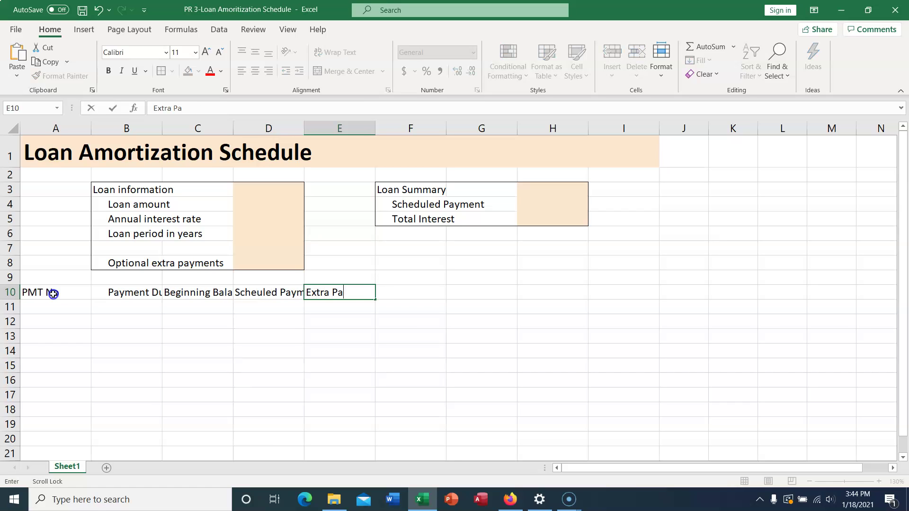
pyautogui.press('Tab')
pyautogui.write('Total ')
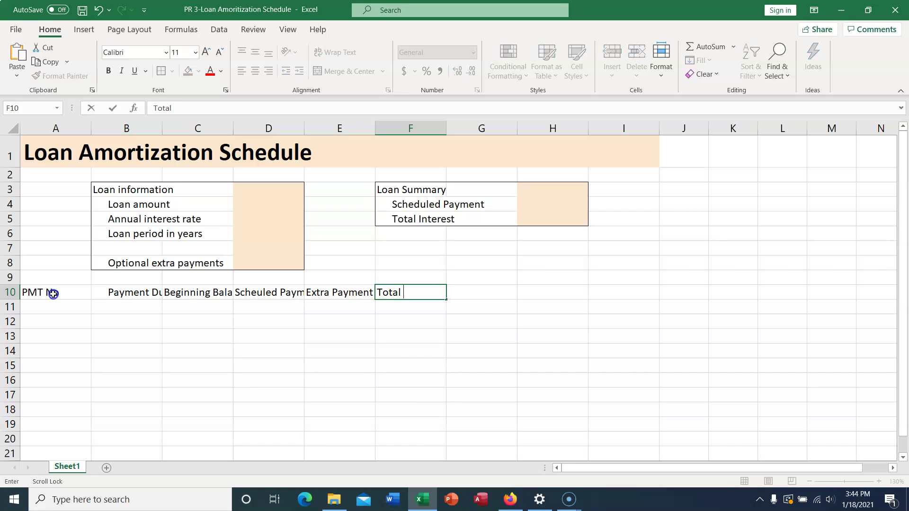
pyautogui.write('Payment')
pyautogui.press('Tab')
# Step: Enter the headings "Interest", "Principal" and "Ending Balance" in cells G10:I10 and save the workbook
pyautogui.write('INte')
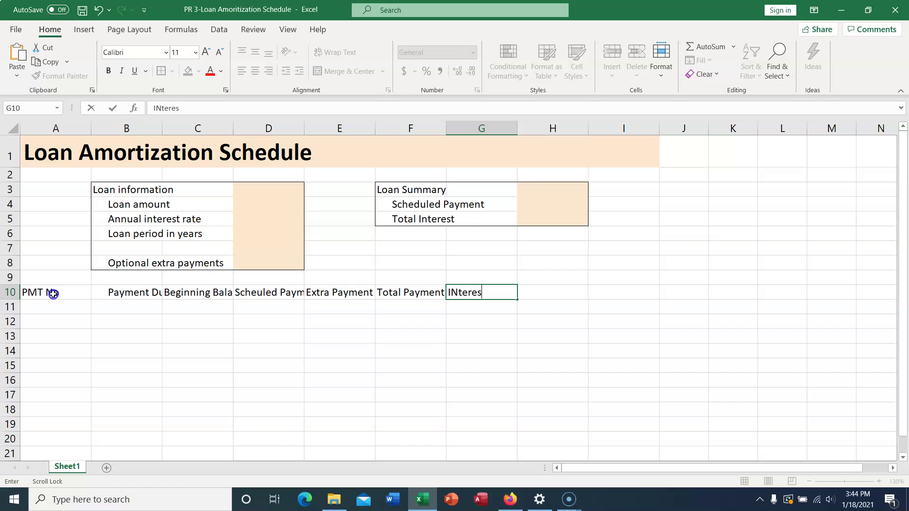
pyautogui.write('nterest')
pyautogui.press('Tab')
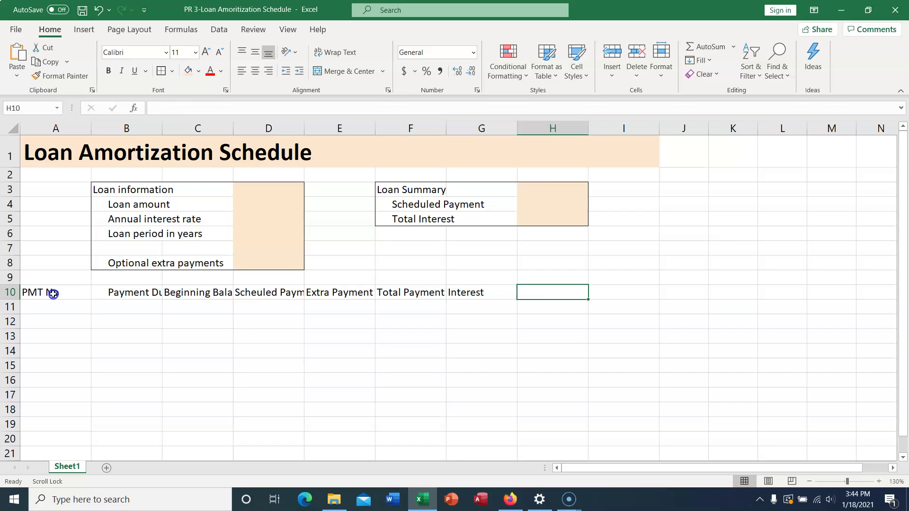
pyautogui.write('Principal')
pyautogui.press('Tab')
pyautogui.write('Ending Balance')
pyautogui.press('Return')
pyautogui.hotkey('ctrl', 's')
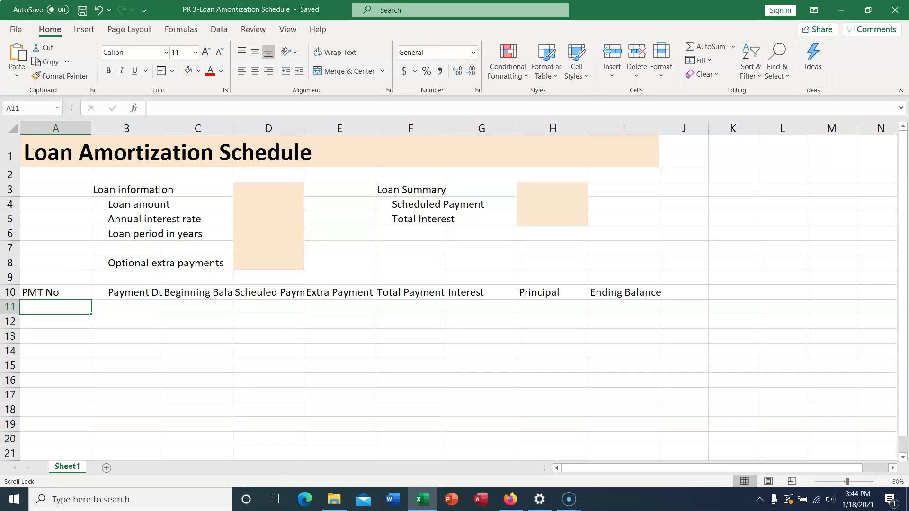
# Step: Format the range A10:I22 as a table with headers, using the orange banded style from the first row of the Light styles
pyautogui.click(28, 108)
pyautogui.write('a10:i22')
pyautogui.press('Return')
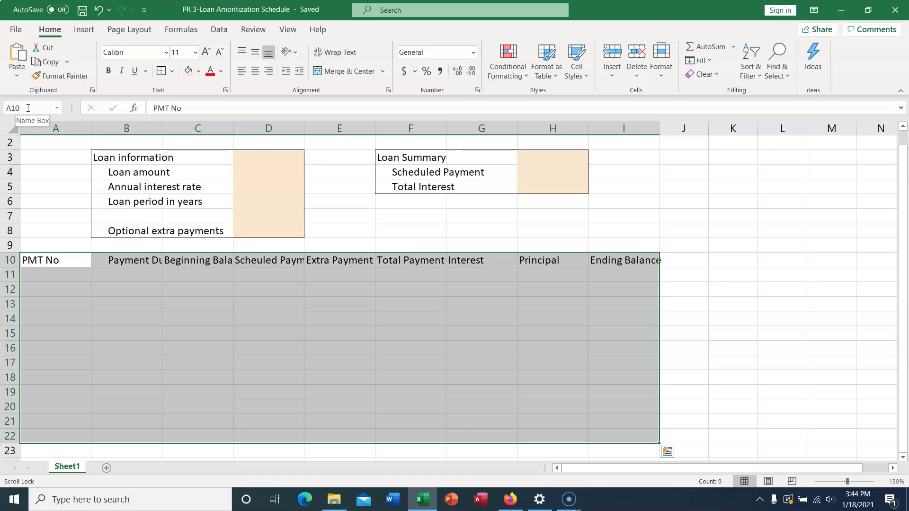
pyautogui.click(548, 67)
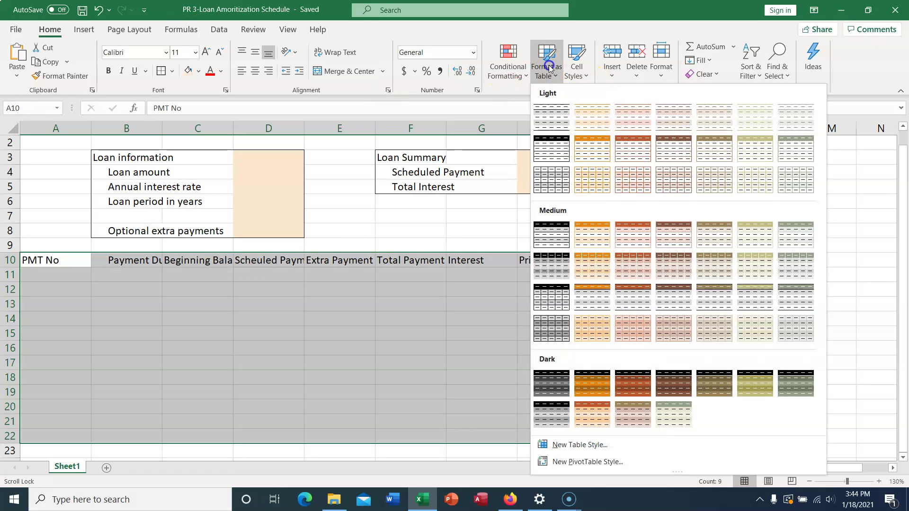
pyautogui.click(609, 119)
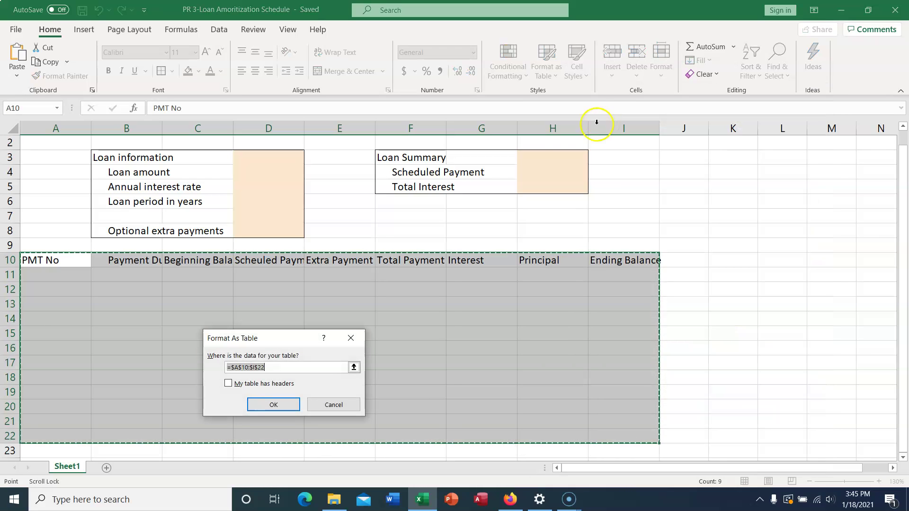
pyautogui.moveTo(297, 340); pyautogui.dragTo(385, 237)
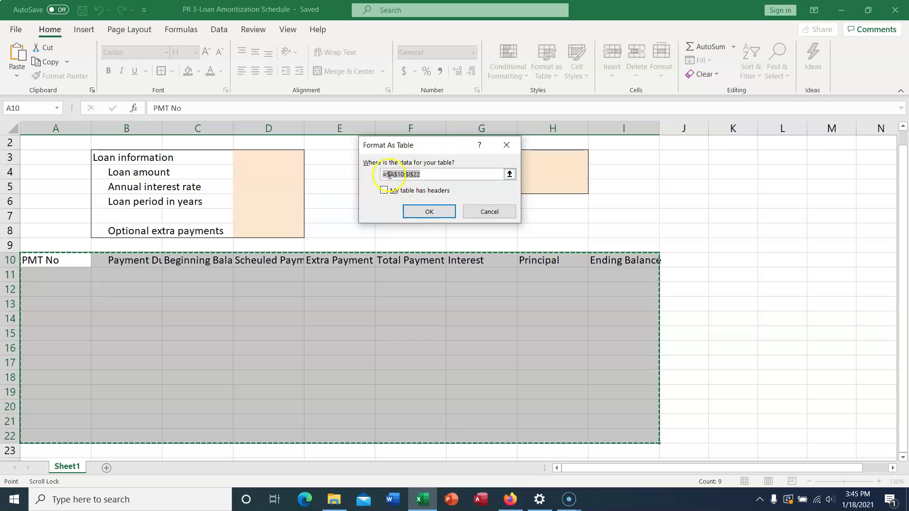
pyautogui.click(383, 190)
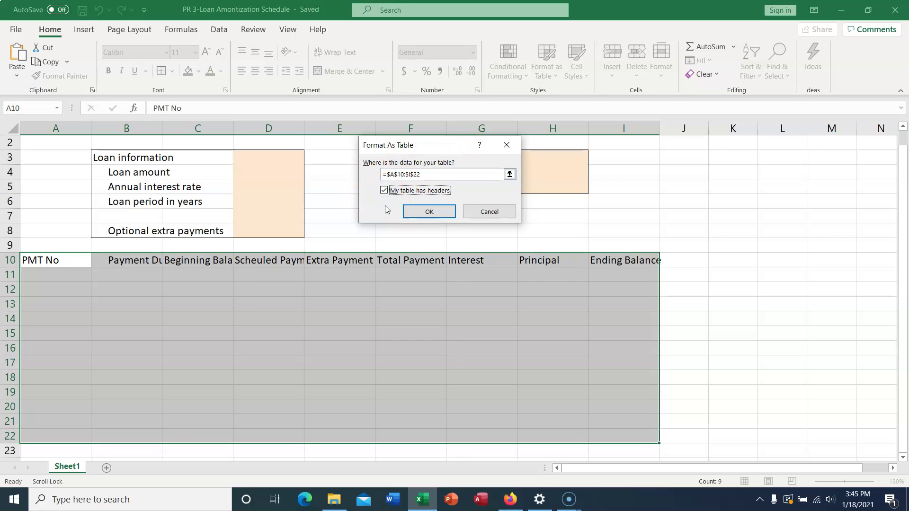
pyautogui.click(427, 212)
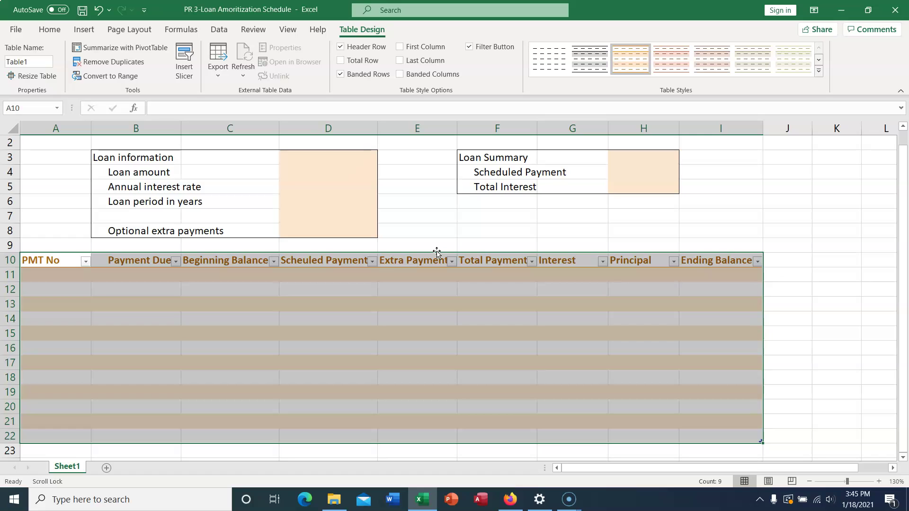
# Step: Set the width of columns A through I to 12
pyautogui.click(175, 310)
pyautogui.moveTo(50, 124); pyautogui.dragTo(712, 122)
pyautogui.click(661, 67)
pyautogui.click(700, 145)
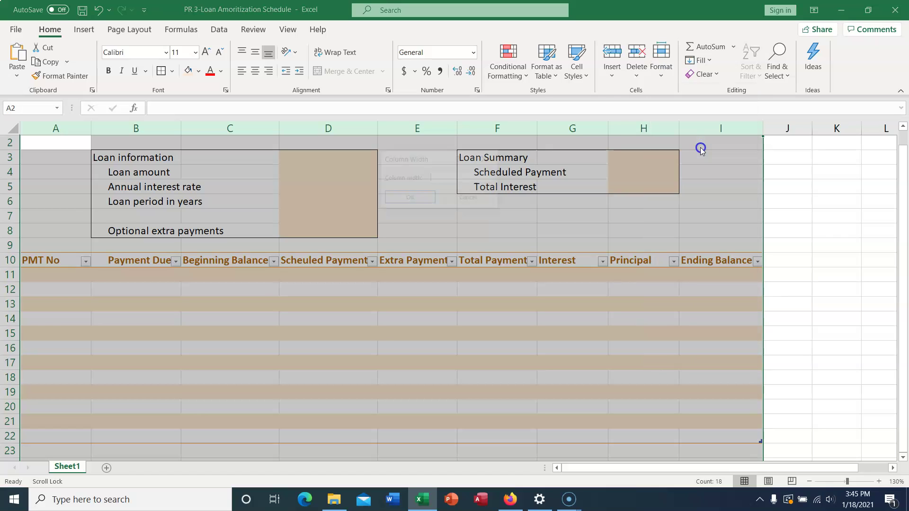
pyautogui.write('12')
pyautogui.press('Return')
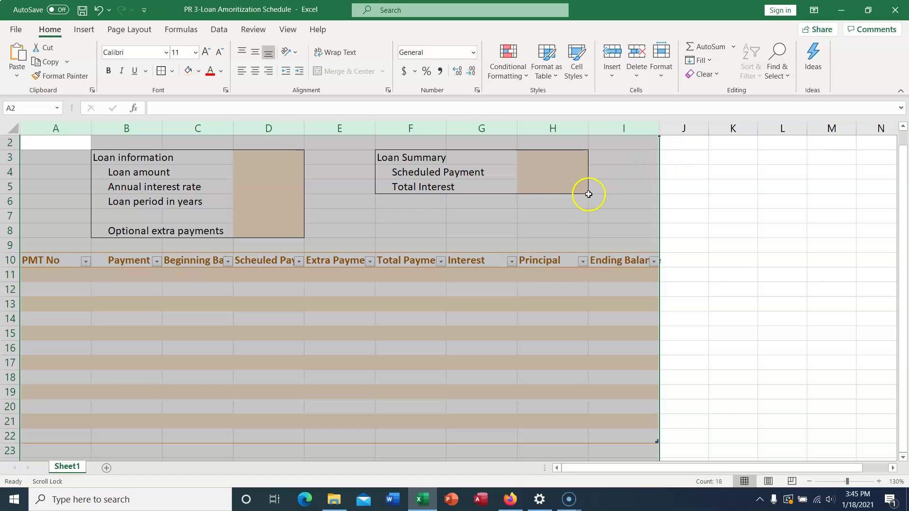
# Step: Wrap the text of the table headings in A10:I10
pyautogui.click(363, 230)
pyautogui.moveTo(45, 266); pyautogui.dragTo(629, 258)
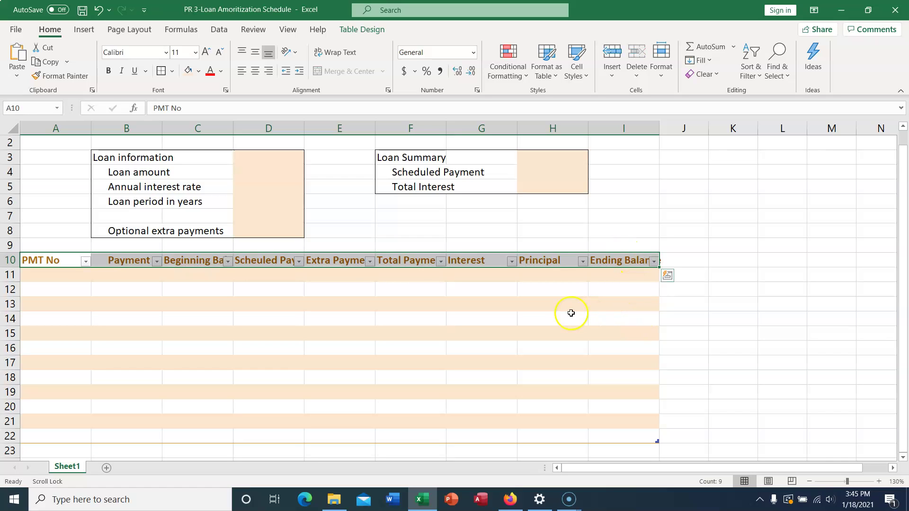
pyautogui.click(335, 52)
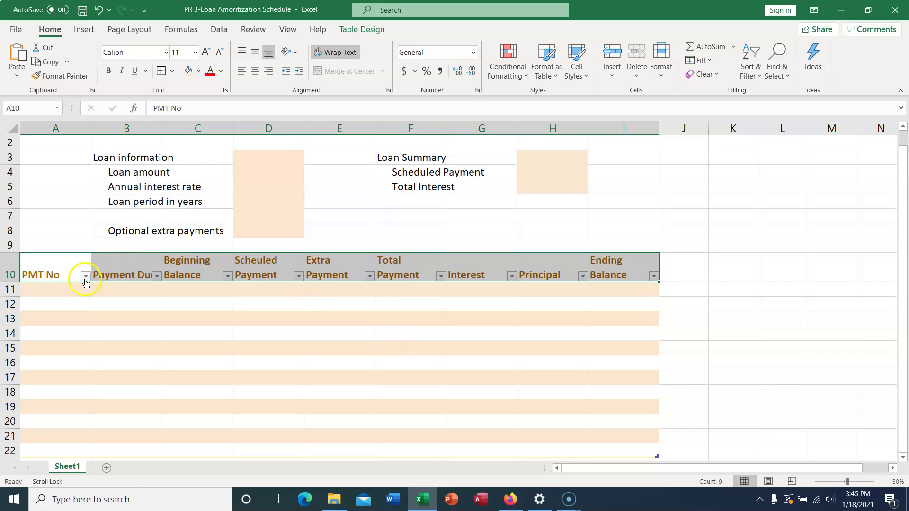
# Step: Turn off the filter buttons in the table's header row and save the workbook
pyautogui.click(359, 29)
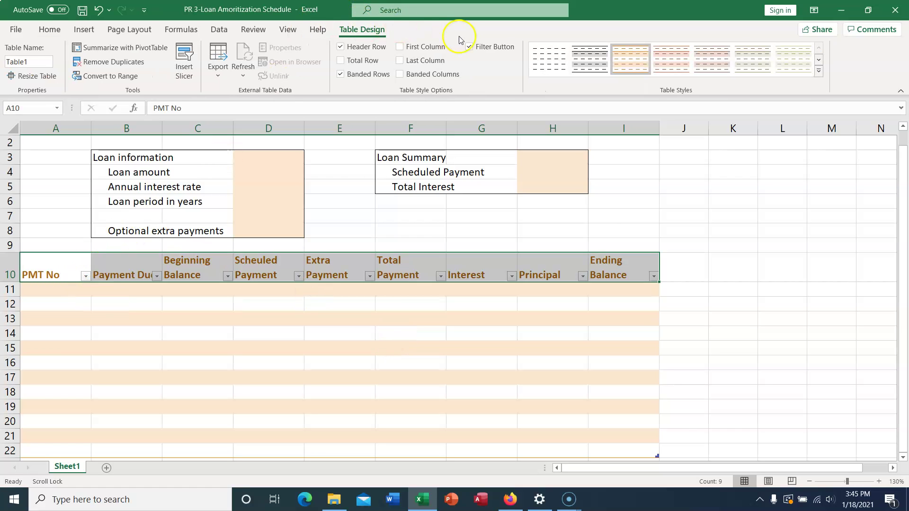
pyautogui.click(470, 47)
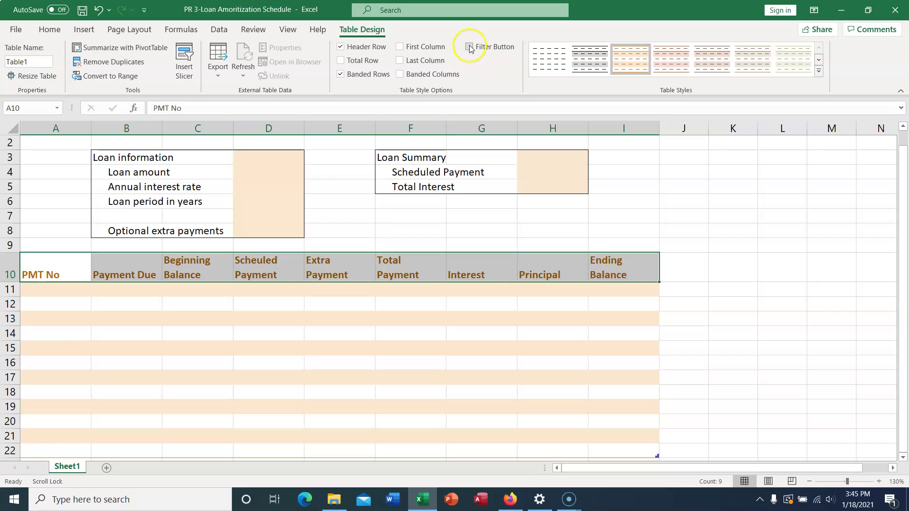
pyautogui.click(232, 328)
pyautogui.hotkey('ctrl', 's')
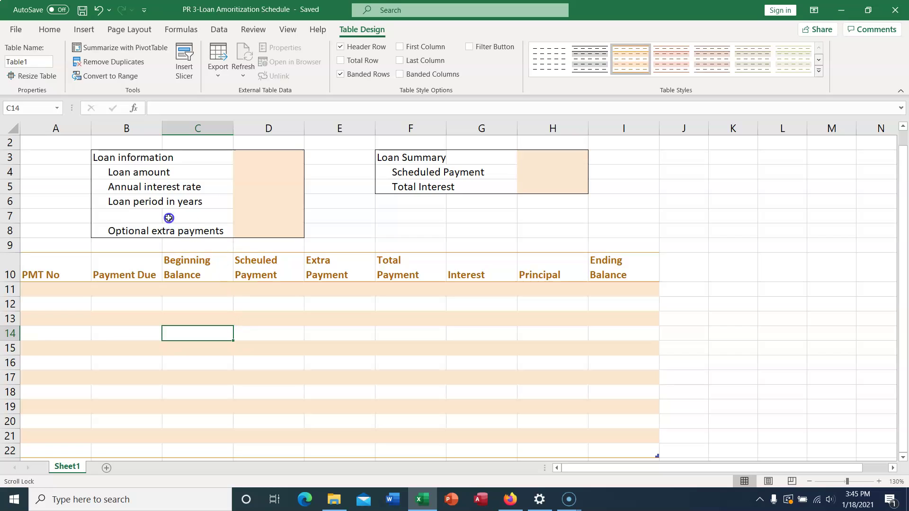
# Step: Enter the loan amount 10000 in cell D4 and give it the Accounting number format
pyautogui.click(261, 156)
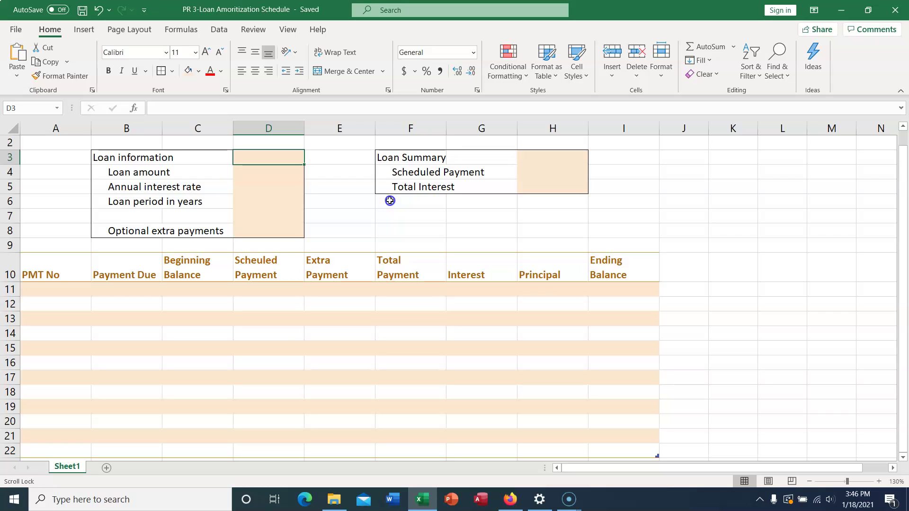
pyautogui.click(272, 172)
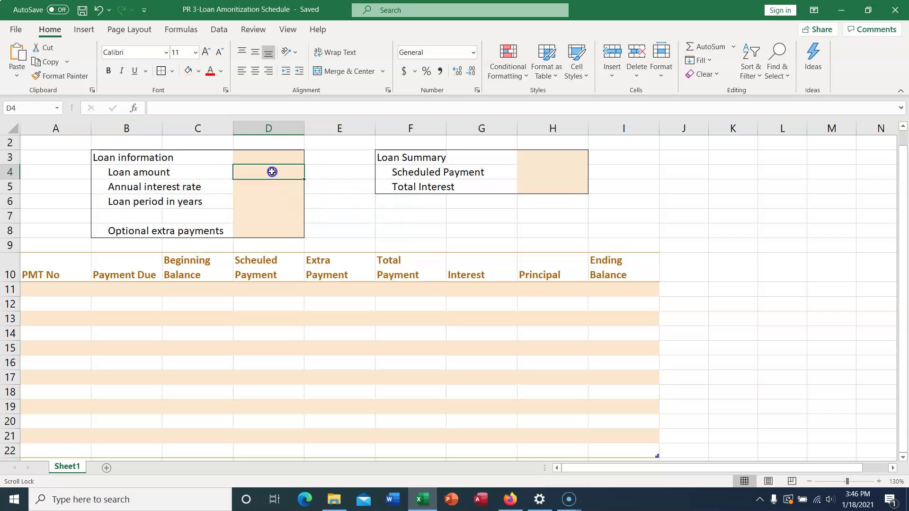
pyautogui.write('10000')
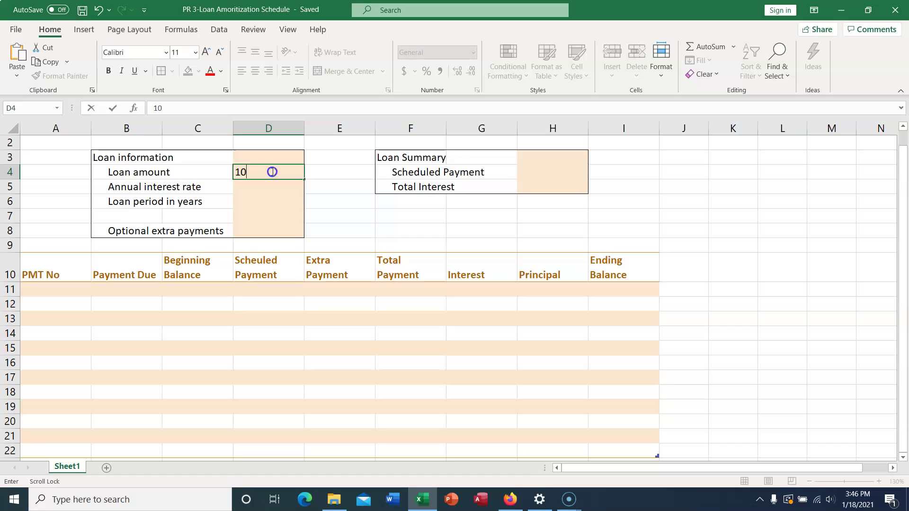
pyautogui.press('Return')
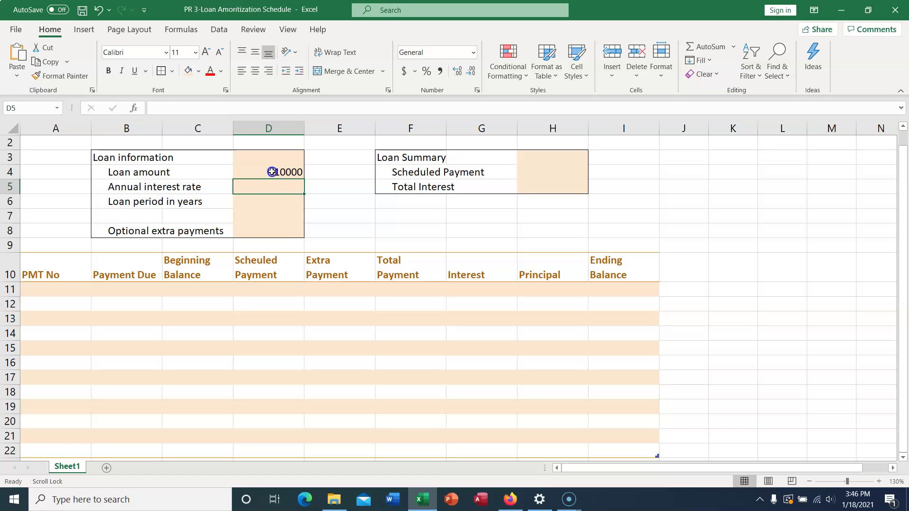
pyautogui.click(272, 172)
pyautogui.click(473, 52)
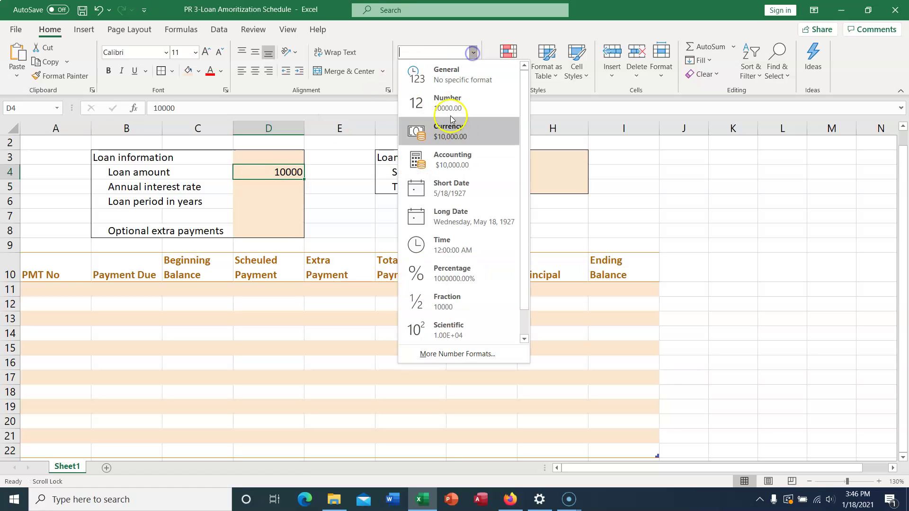
pyautogui.click(474, 160)
# Step: Enter the annual interest rate 4% in D5 and the loan period of 1 year in D6
pyautogui.click(270, 186)
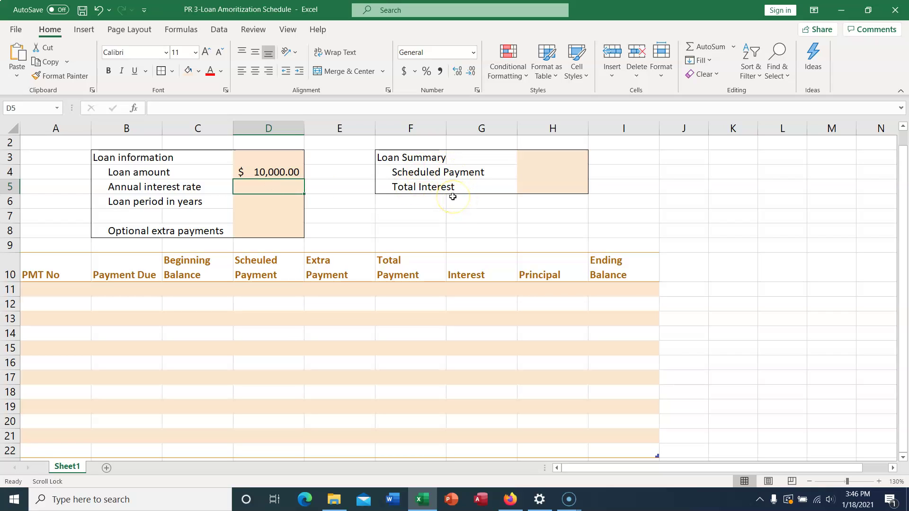
pyautogui.write('4%')
pyautogui.press('Return')
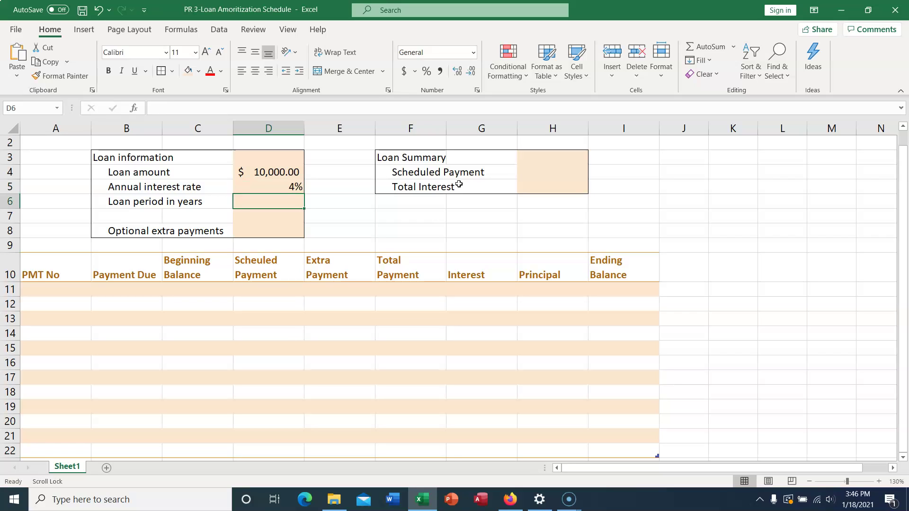
pyautogui.write('1')
pyautogui.press('Return')
pyautogui.press('Return')
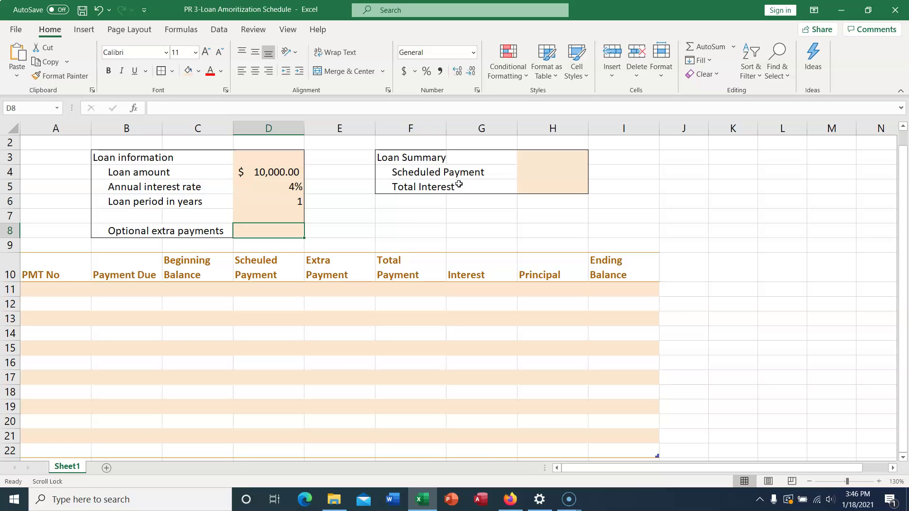
# Step: Enter the optional extra payment 100 in D8 and give it the Accounting number format
pyautogui.write('100')
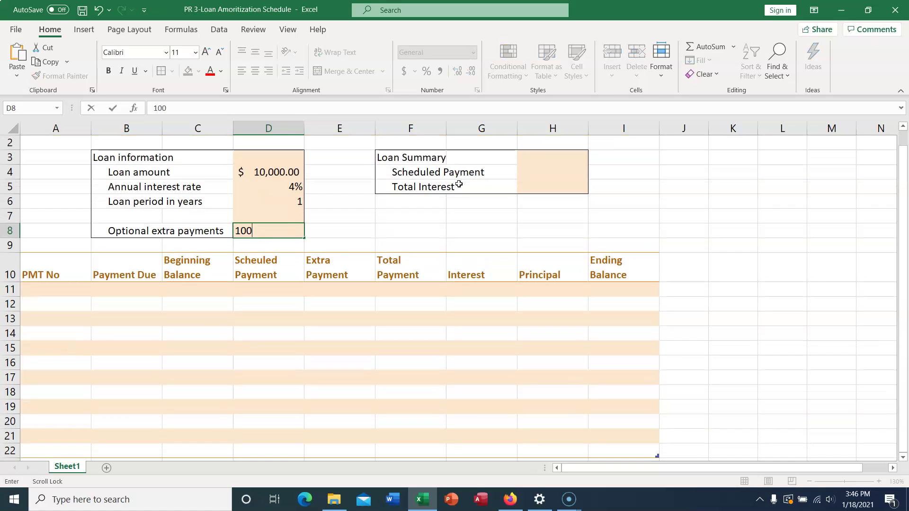
pyautogui.press('Tab')
pyautogui.press('Left')
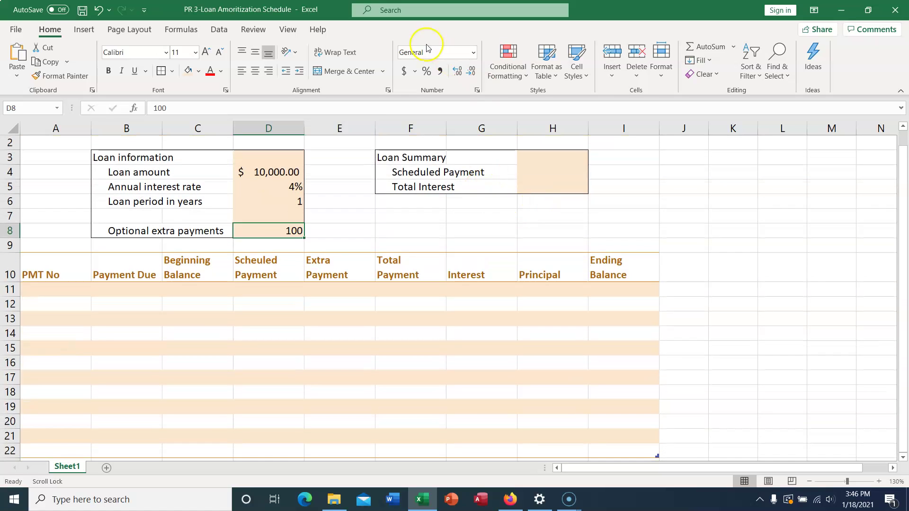
pyautogui.click(473, 52)
pyautogui.click(450, 159)
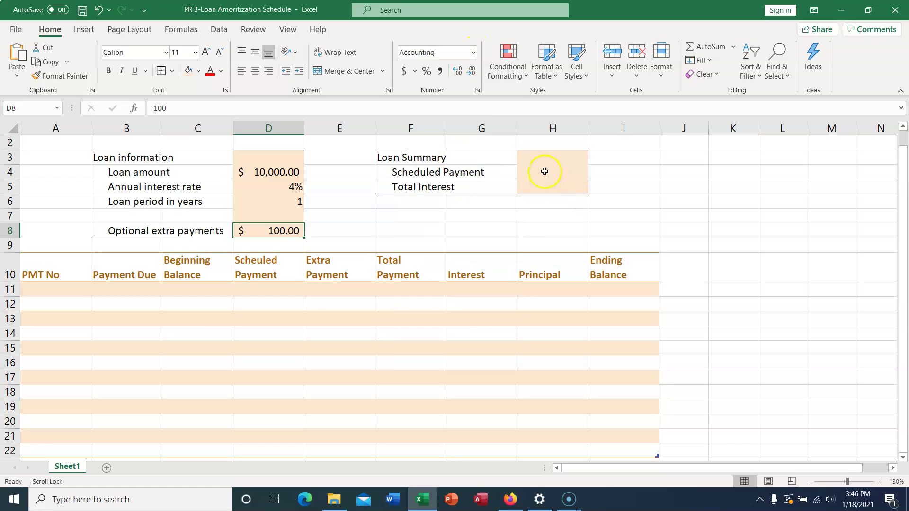
# Step: Save the workbook and insert the PMT function in H4 for the scheduled payment, keeping the loan inputs uncovered by its arguments dialog
pyautogui.click(558, 155)
pyautogui.click(550, 174)
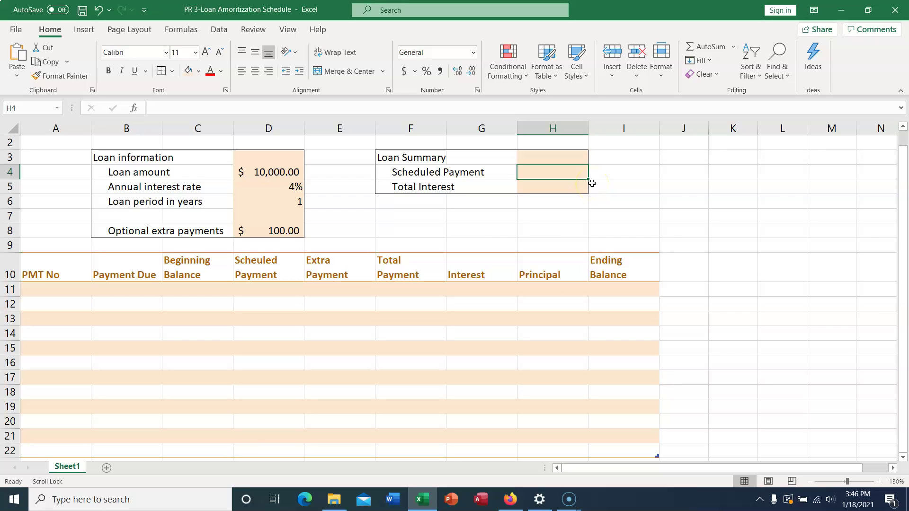
pyautogui.hotkey('ctrl', 's')
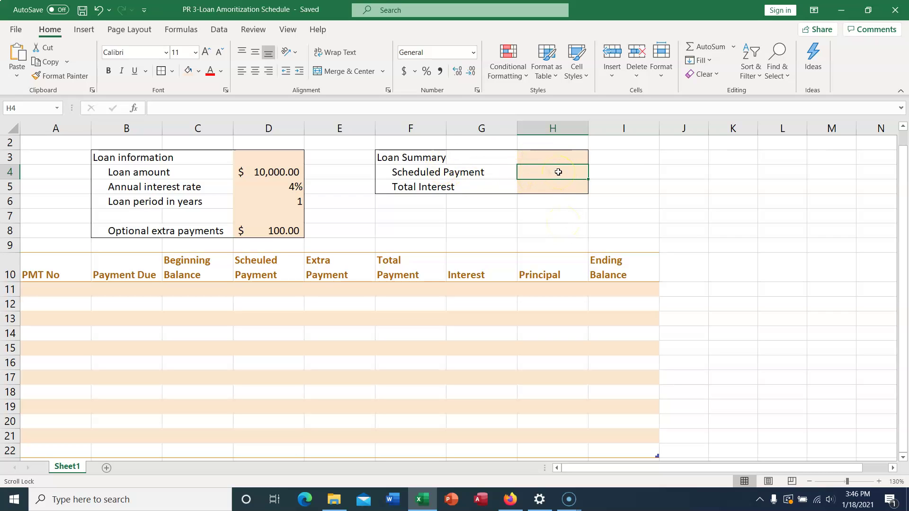
pyautogui.click(134, 110)
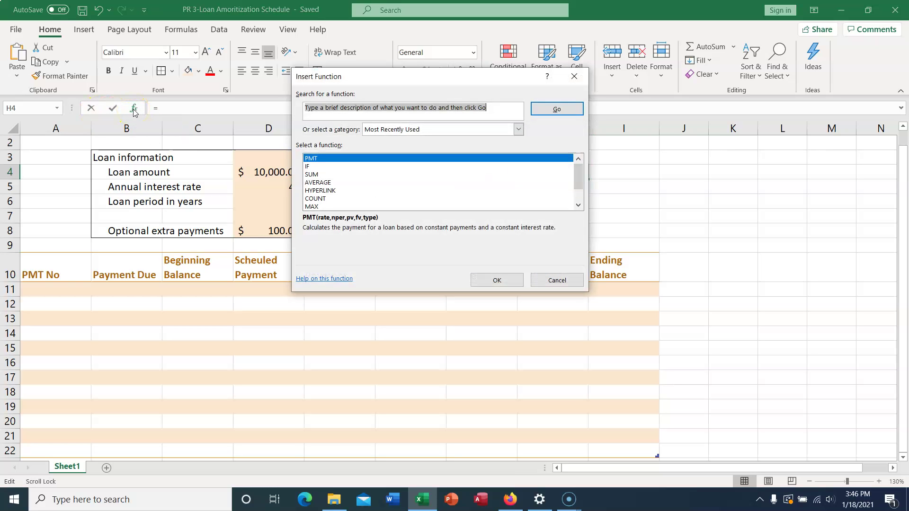
pyautogui.write('PMT')
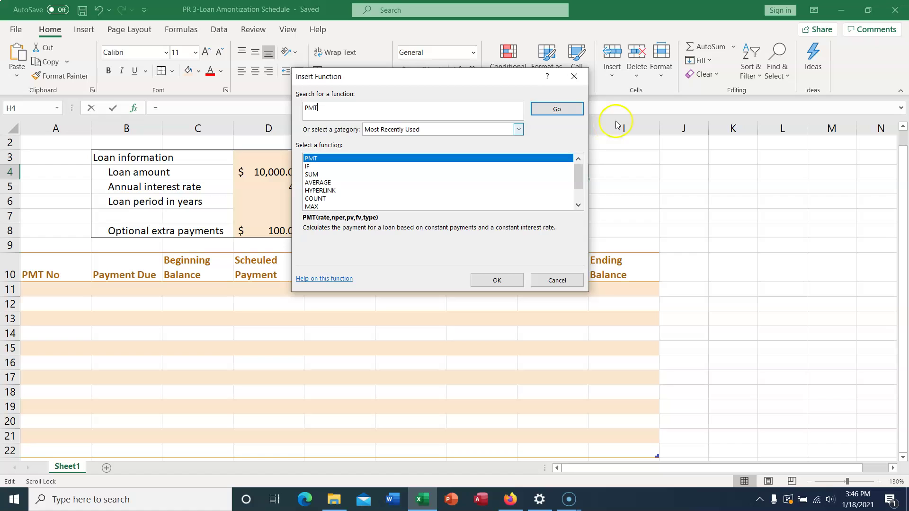
pyautogui.click(571, 109)
pyautogui.doubleClick(314, 158)
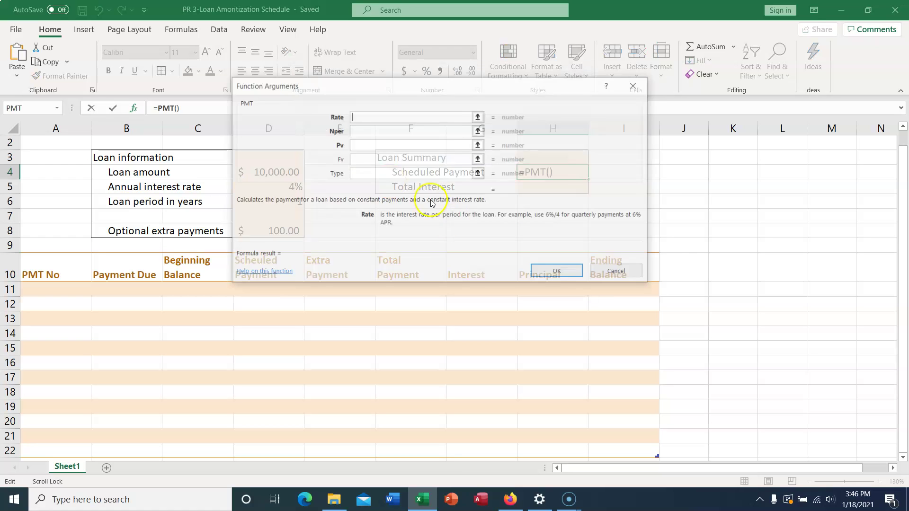
pyautogui.moveTo(380, 85); pyautogui.dragTo(453, 219)
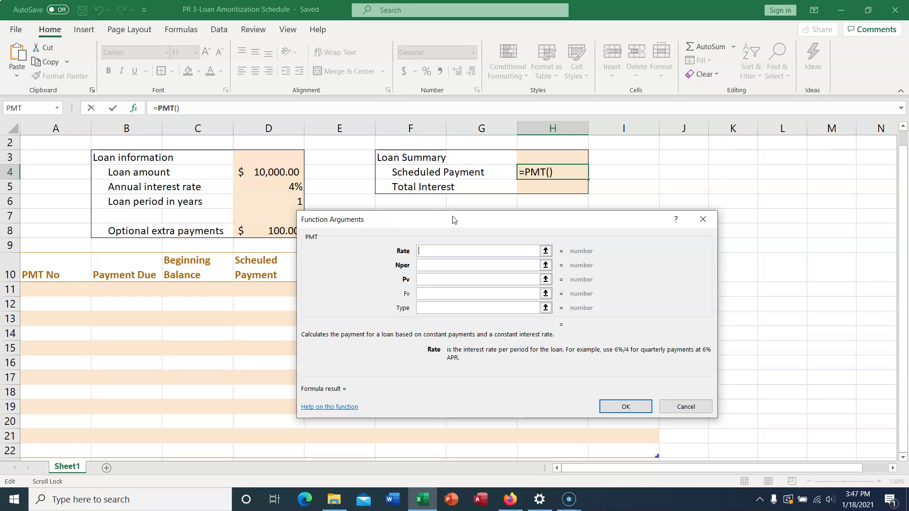
pyautogui.moveTo(454, 219); pyautogui.dragTo(468, 235)
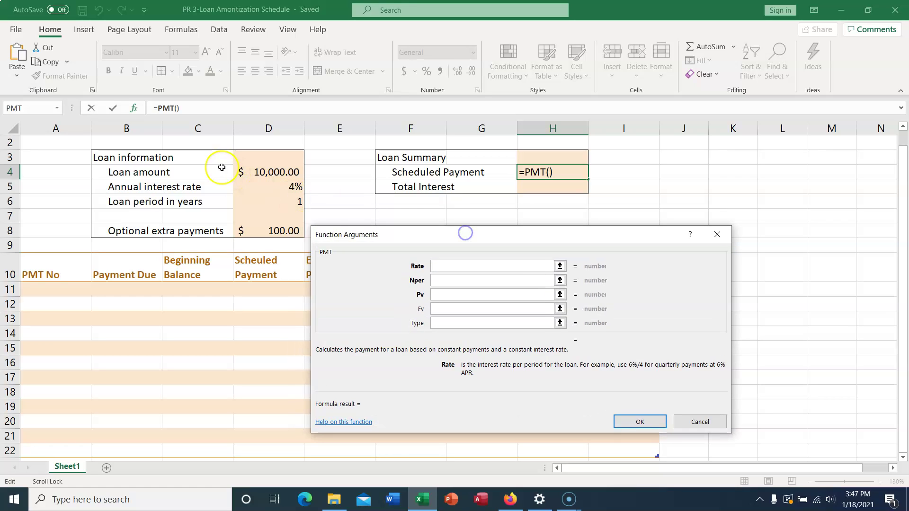
# Step: Set the PMT function's Rate argument to $D$5/12 and its Nper argument to $D$6*12
pyautogui.click(265, 188)
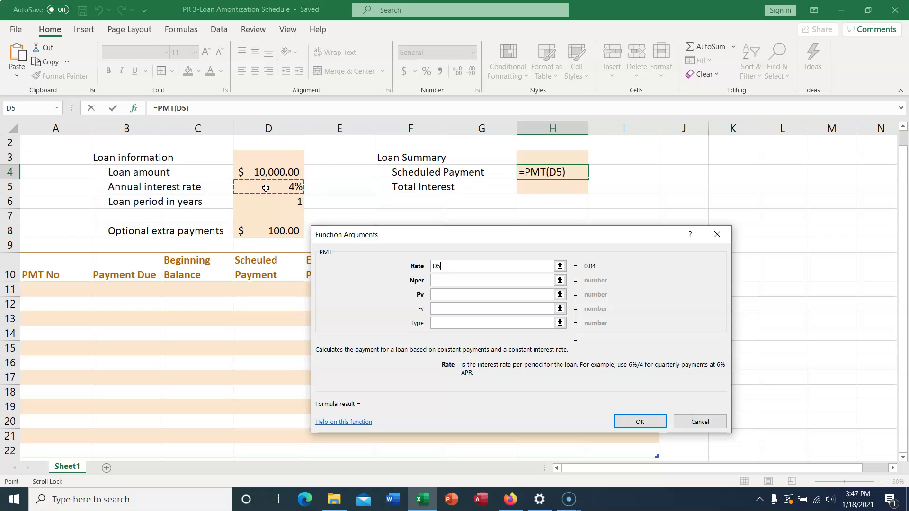
pyautogui.press('F4')
pyautogui.write('/')
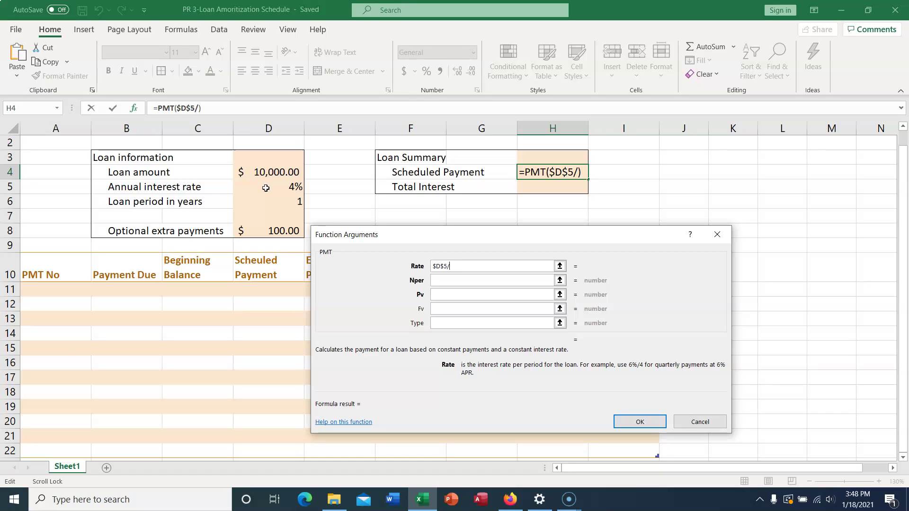
pyautogui.write('12')
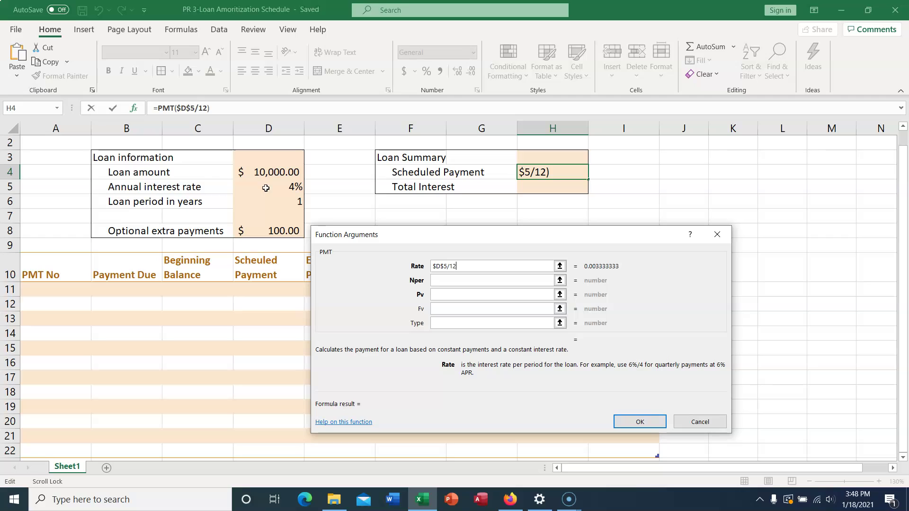
pyautogui.click(445, 281)
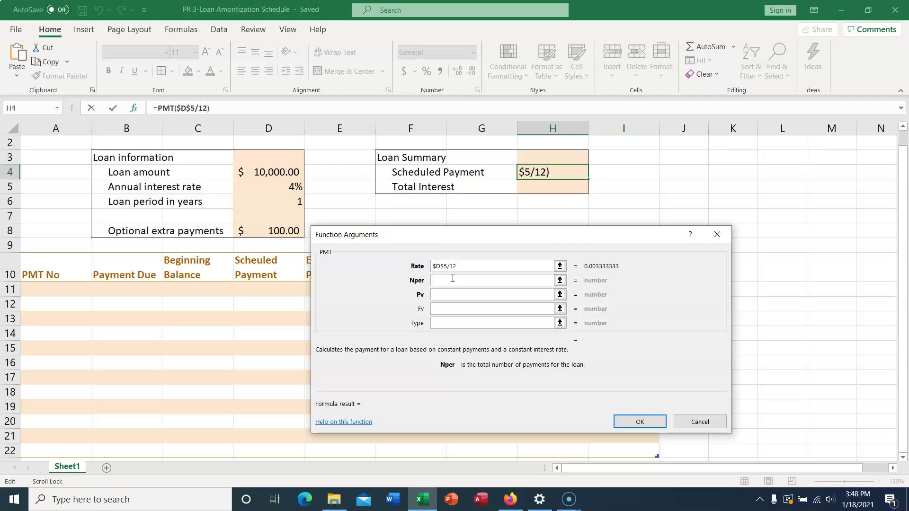
pyautogui.click(297, 203)
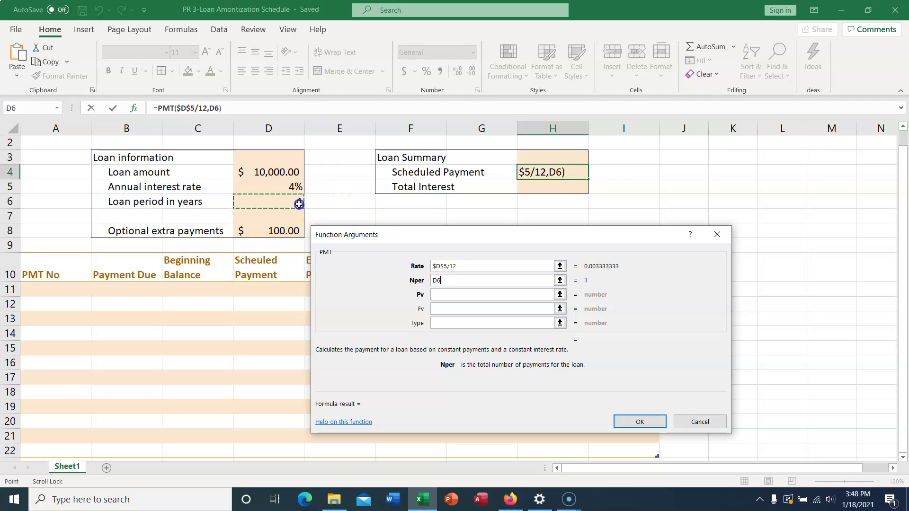
pyautogui.press('F4')
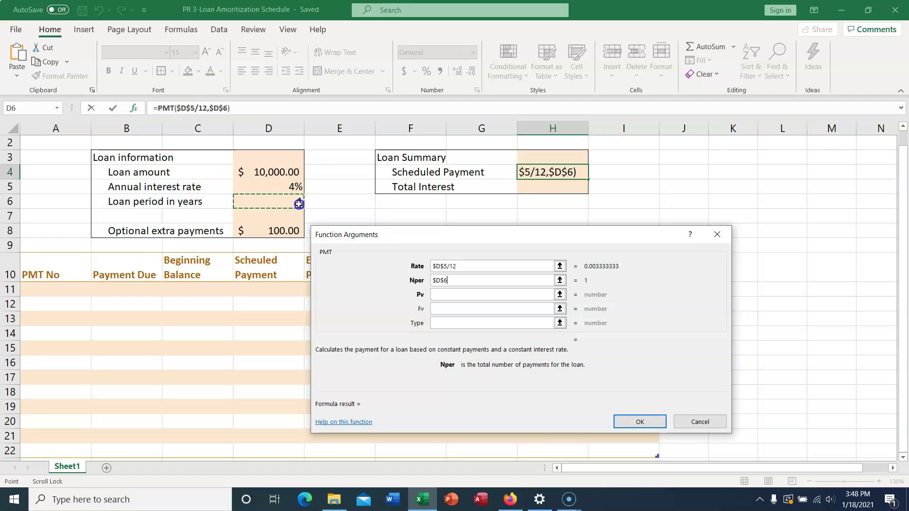
pyautogui.write('*12')
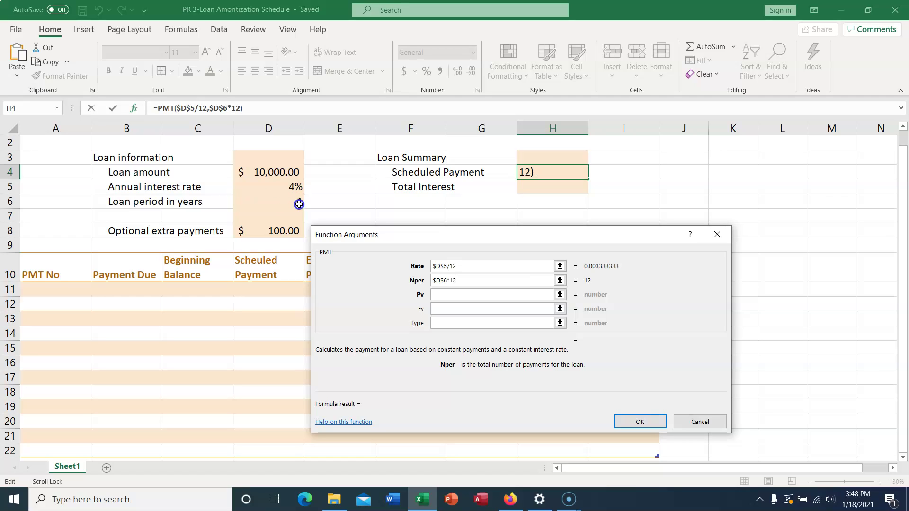
# Step: Complete the PMT formula with -$D$4 as the Pv argument and save the workbook
pyautogui.click(441, 294)
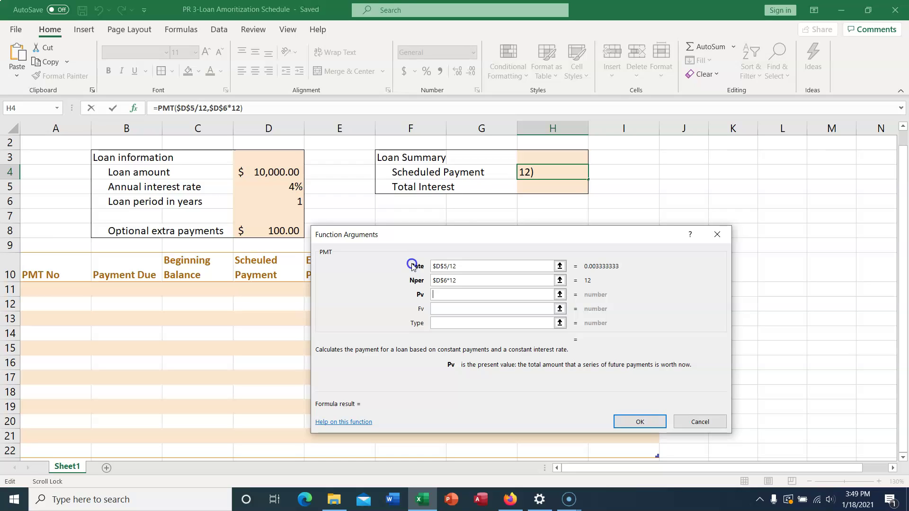
pyautogui.write('-')
pyautogui.click(277, 174)
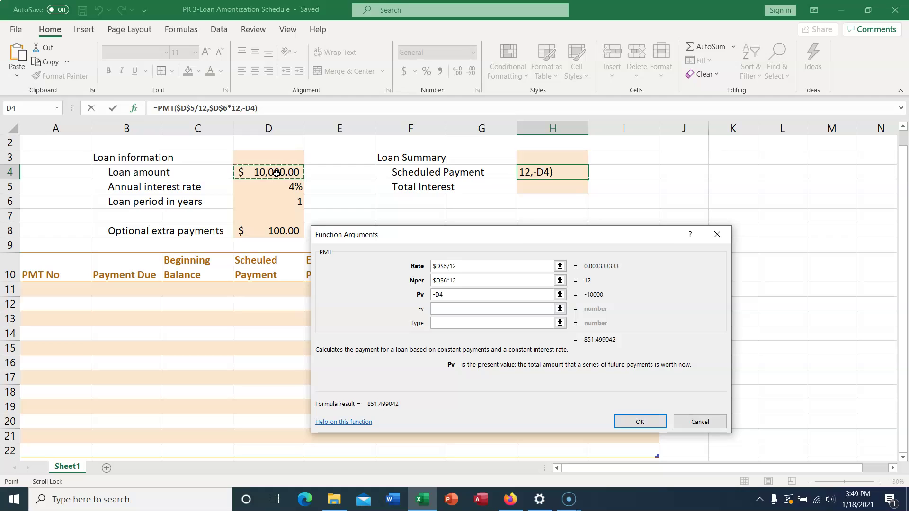
pyautogui.press('F4')
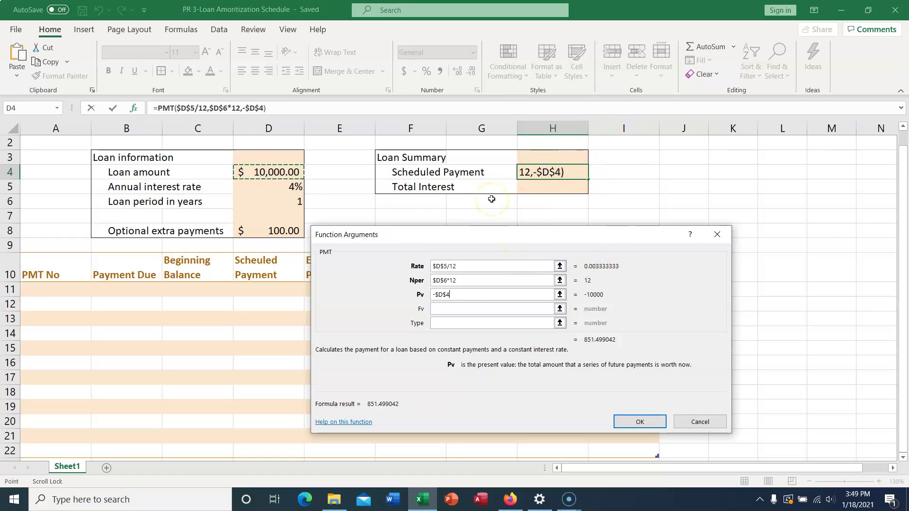
pyautogui.click(639, 422)
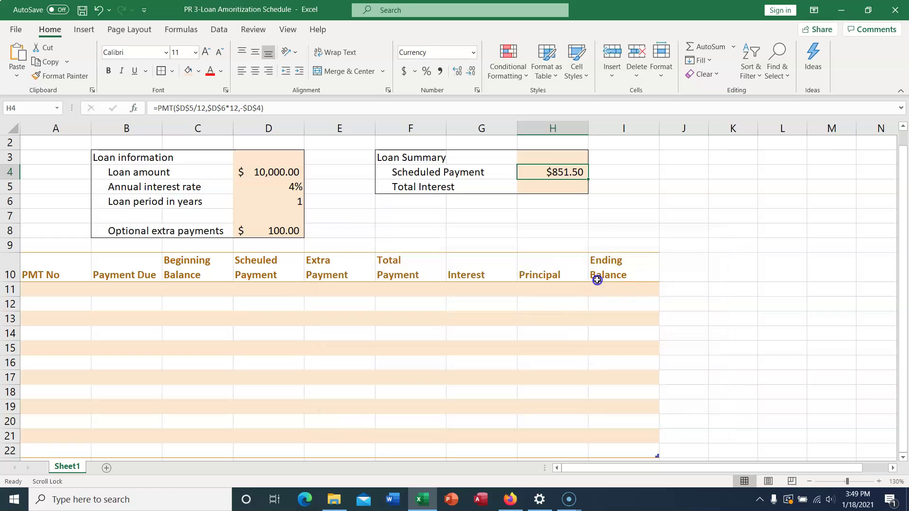
pyautogui.hotkey('ctrl', 's')
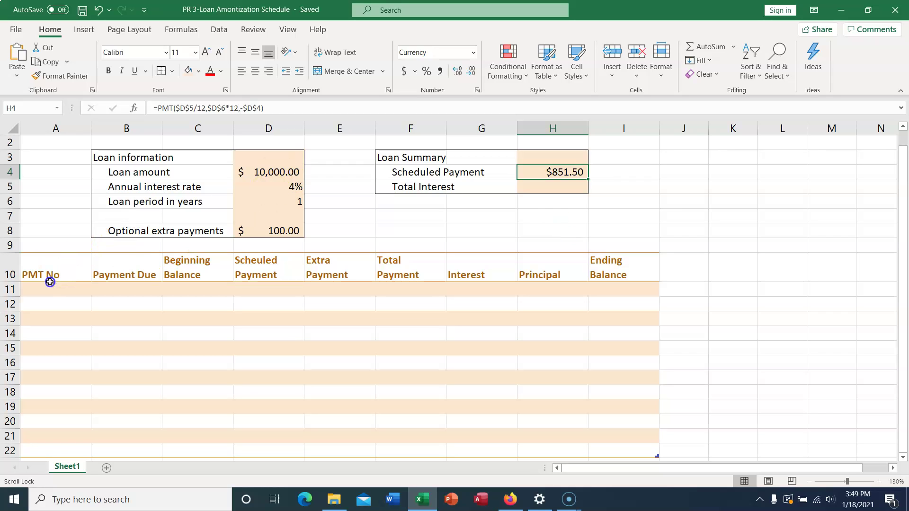
# Step: Number the payments in the PMT No column from 1 to 12 in A11:A22, filling the series from 1 and 2
pyautogui.click(67, 289)
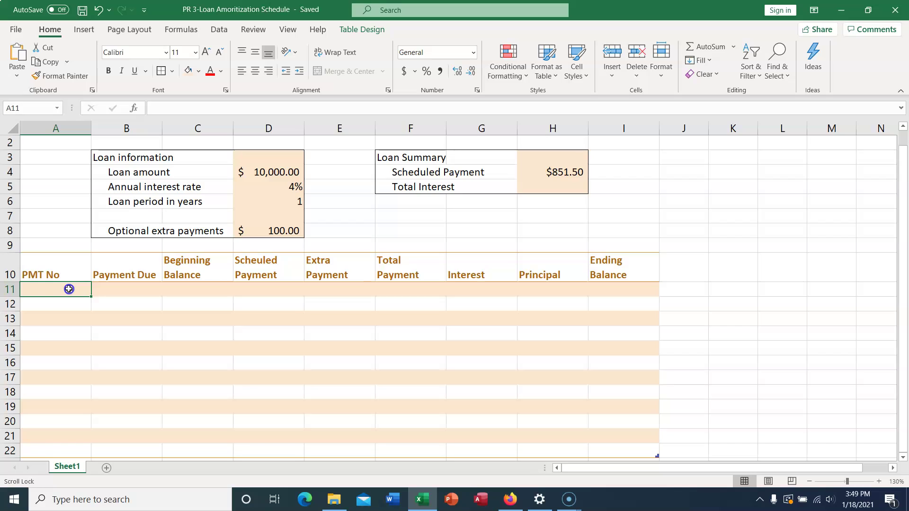
pyautogui.write('1')
pyautogui.press('Return')
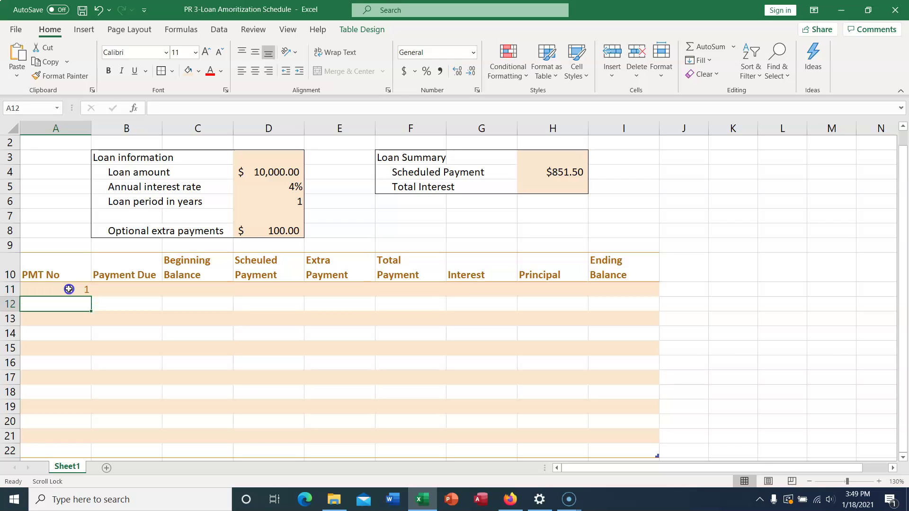
pyautogui.write('2')
pyautogui.press('Return')
pyautogui.moveTo(69, 289); pyautogui.dragTo(69, 303)
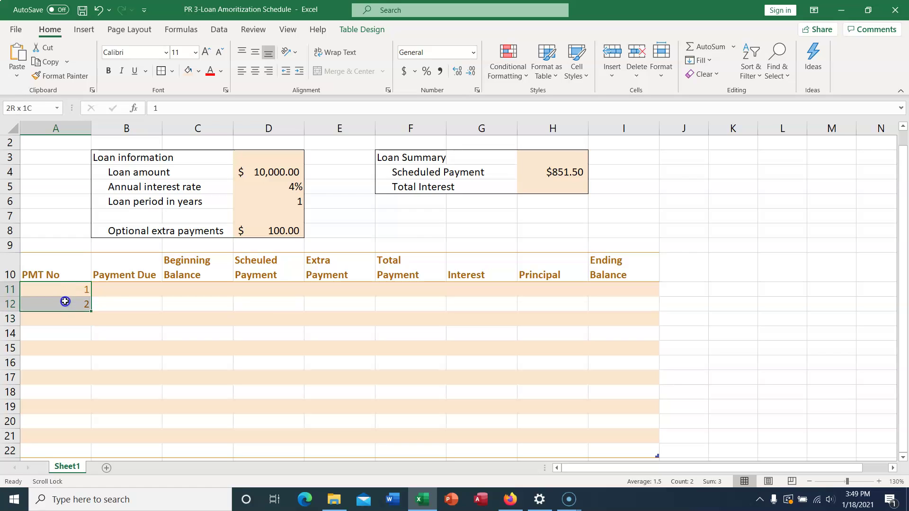
pyautogui.scroll(-1, 119, 283)
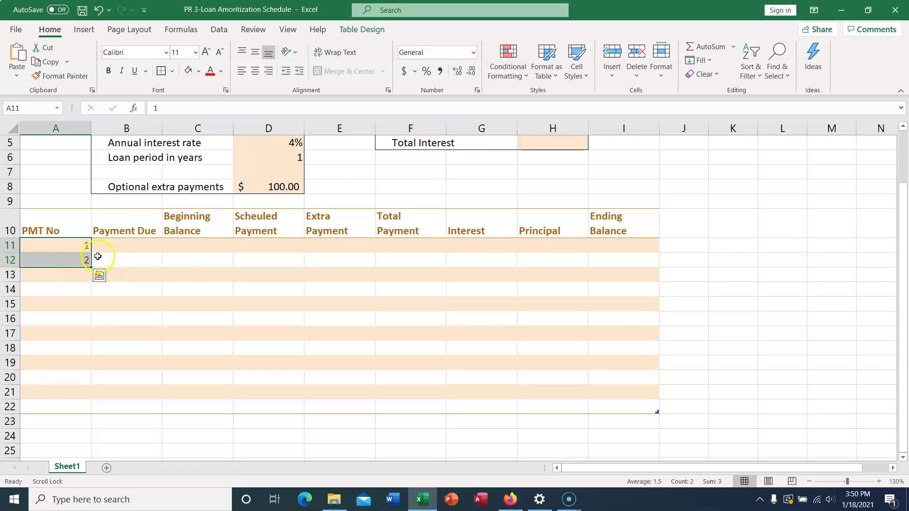
pyautogui.moveTo(92, 268); pyautogui.dragTo(92, 268)
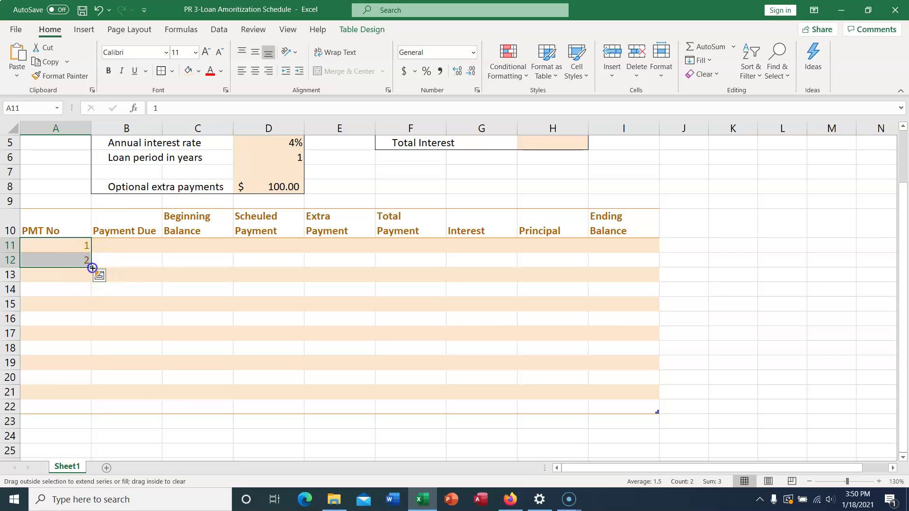
pyautogui.doubleClick(93, 268)
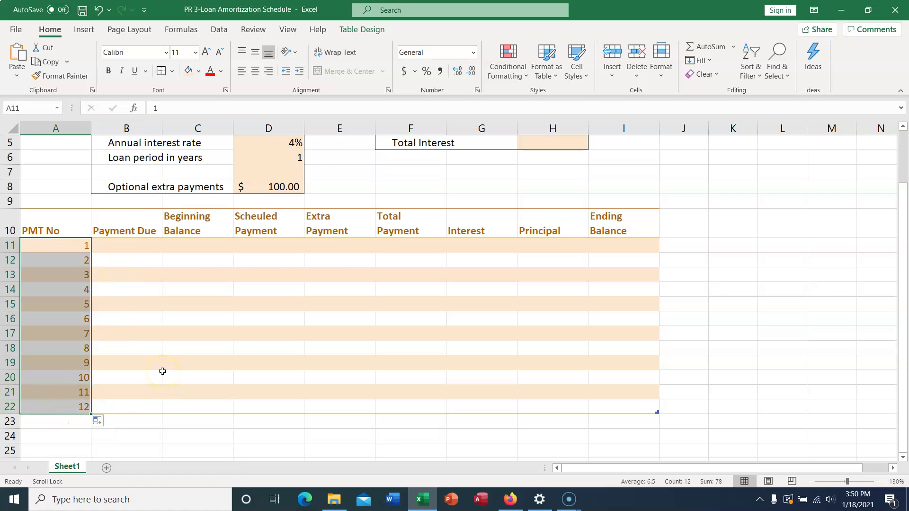
# Step: Fill the Payment Due column B11:B22 with monthly dates from 1/1/2017 to 12/1/2017, extending the series from the first two dates
pyautogui.click(137, 247)
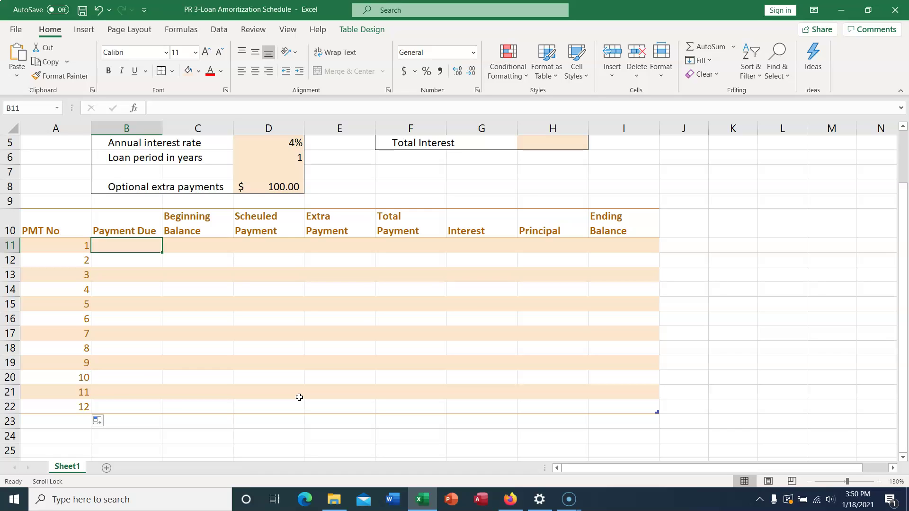
pyautogui.write('1-')
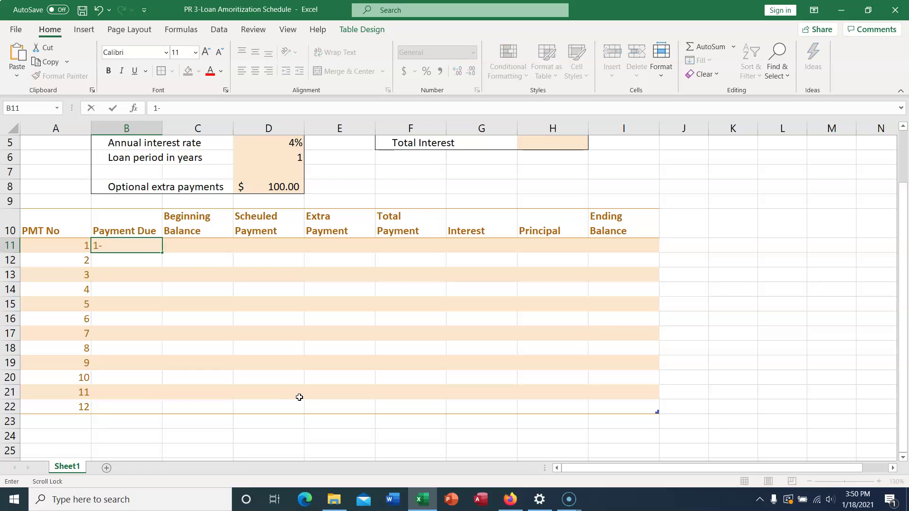
pyautogui.write('1-17')
pyautogui.press('Return')
pyautogui.write('2')
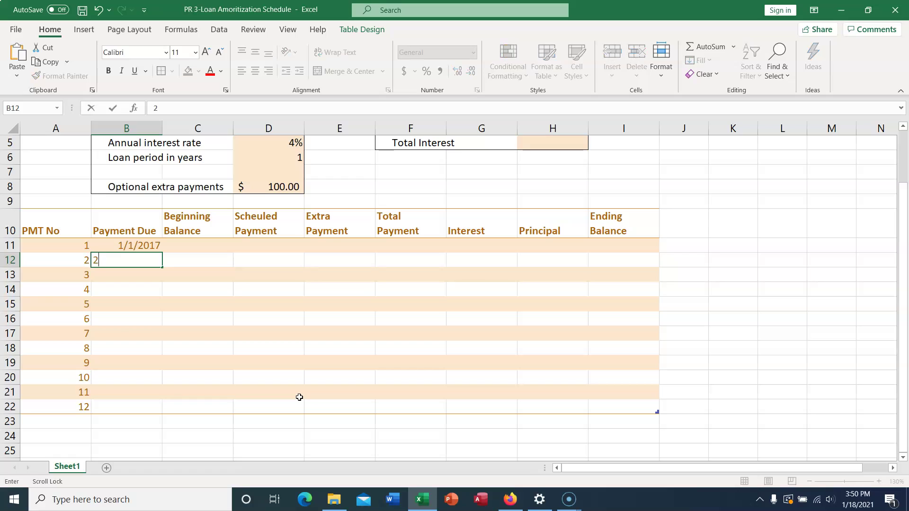
pyautogui.write('-1-17')
pyautogui.press('Return')
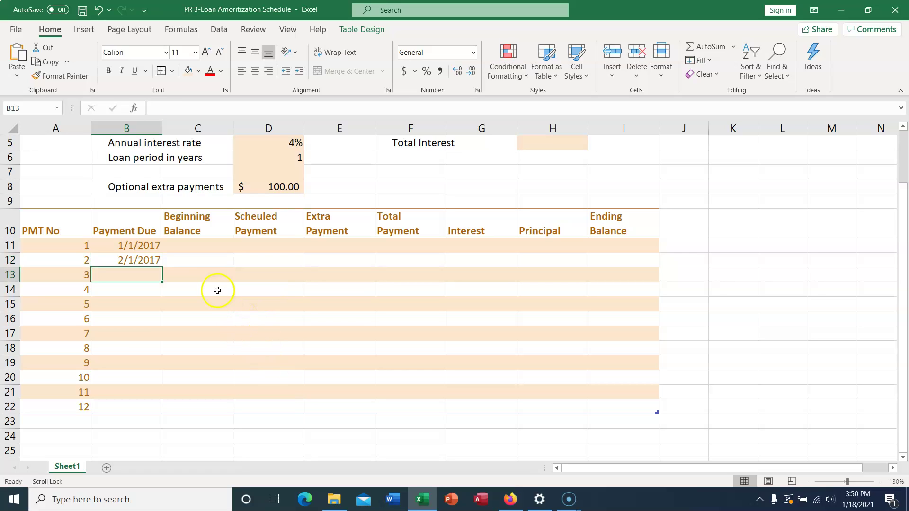
pyautogui.moveTo(143, 243); pyautogui.dragTo(142, 255)
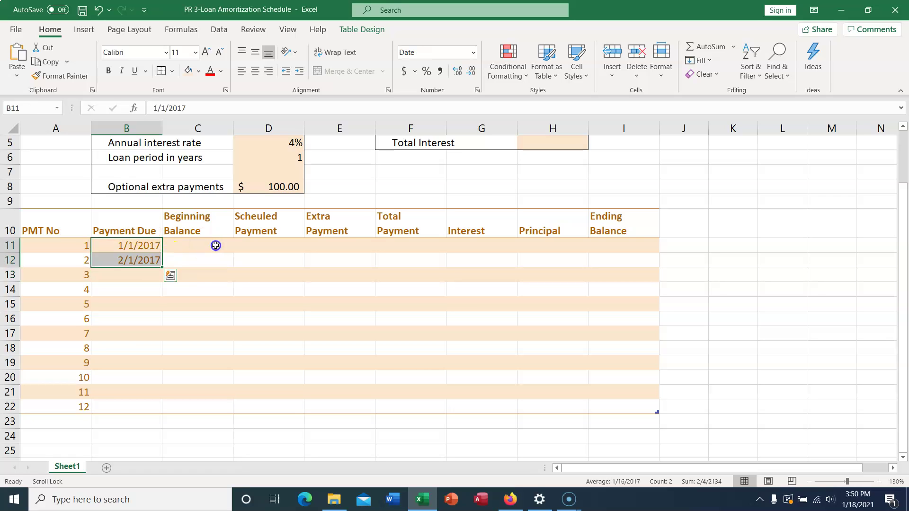
pyautogui.doubleClick(162, 267)
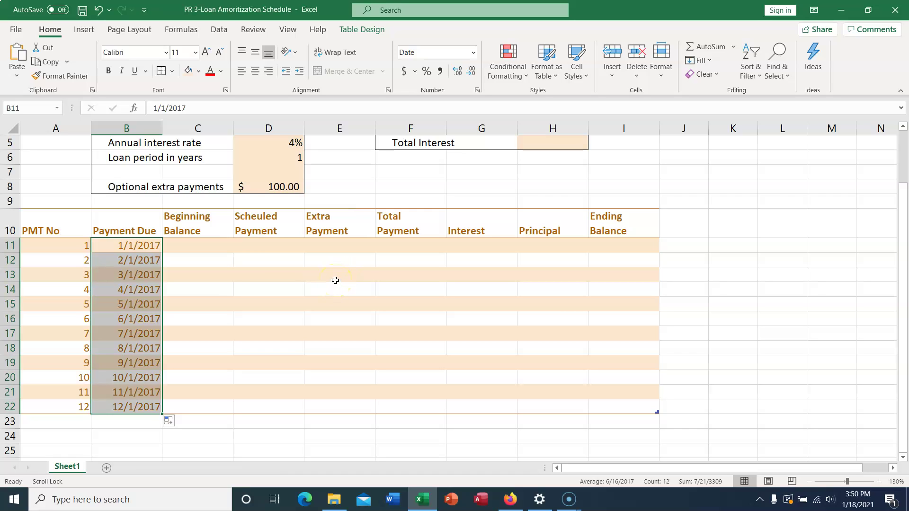
pyautogui.click(189, 229)
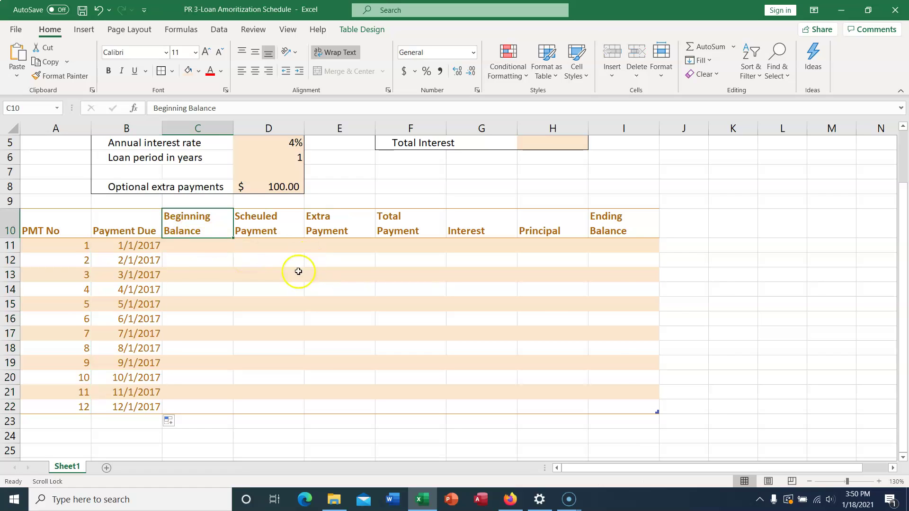
# Step: Enter =D4 in C11 so the first Beginning Balance takes the loan amount
pyautogui.click(195, 245)
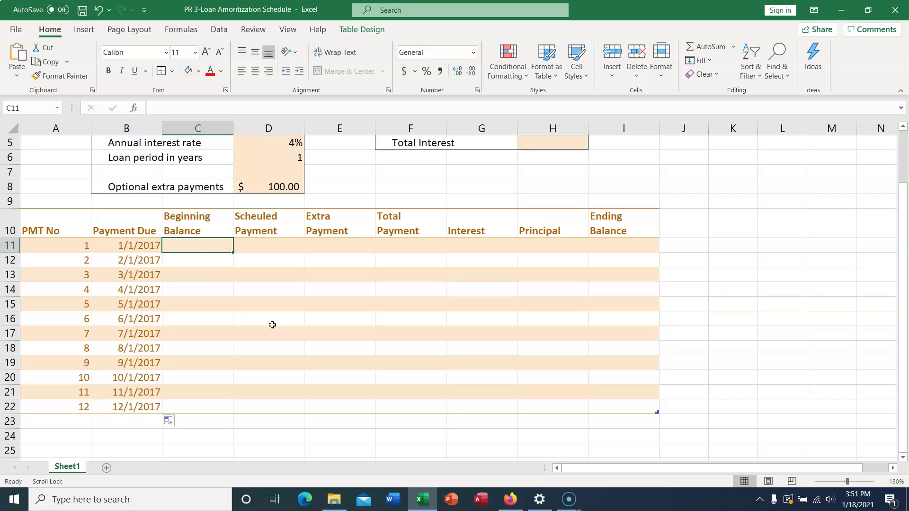
pyautogui.write('=')
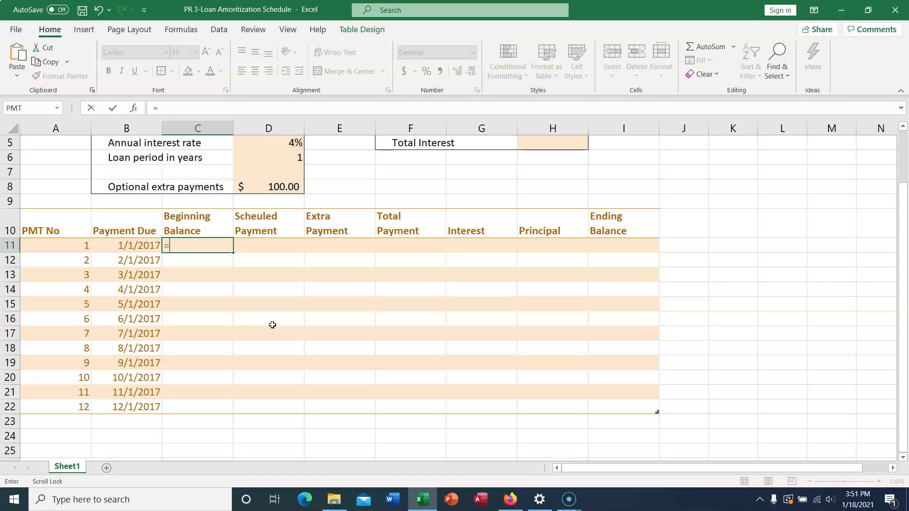
pyautogui.scroll(1, 234, 303)
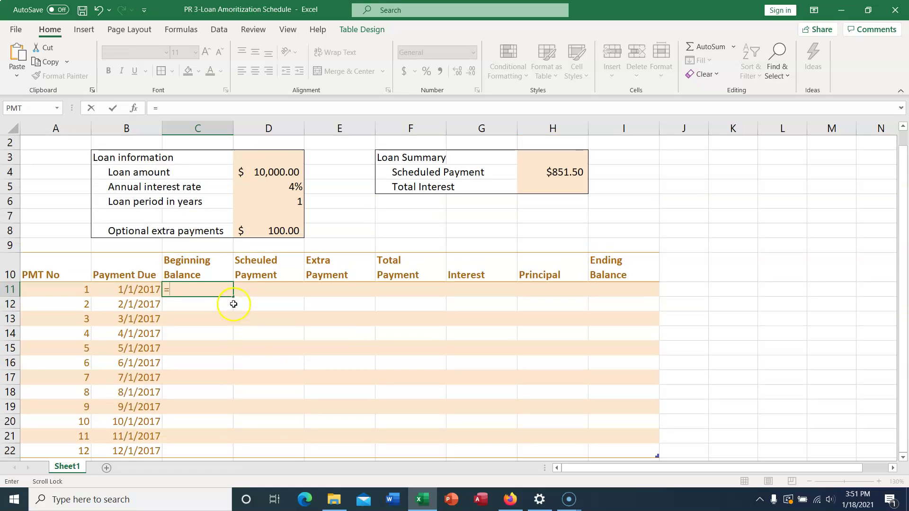
pyautogui.click(274, 171)
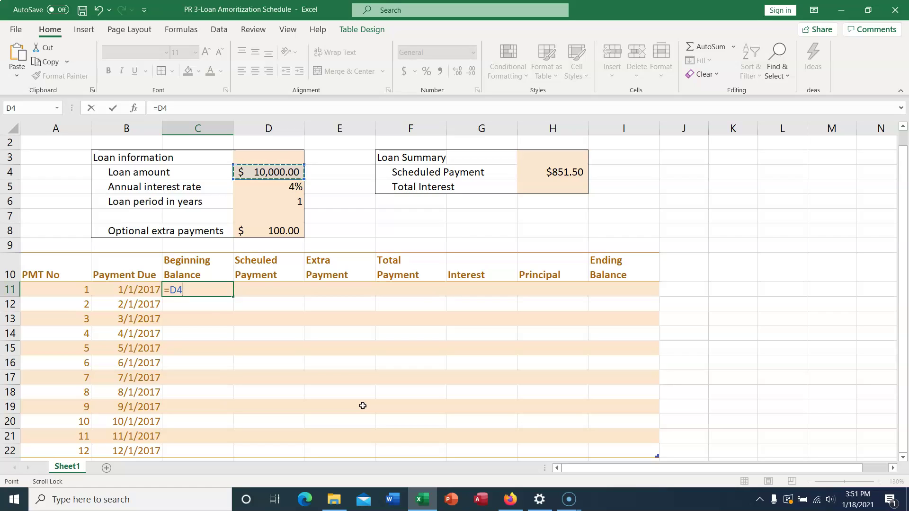
pyautogui.press('Tab')
pyautogui.scroll(-2, 363, 407)
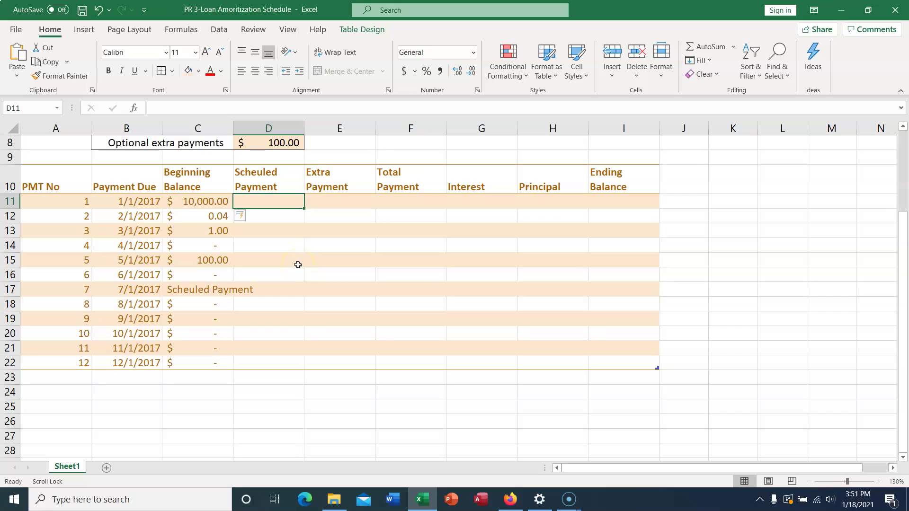
pyautogui.click(205, 217)
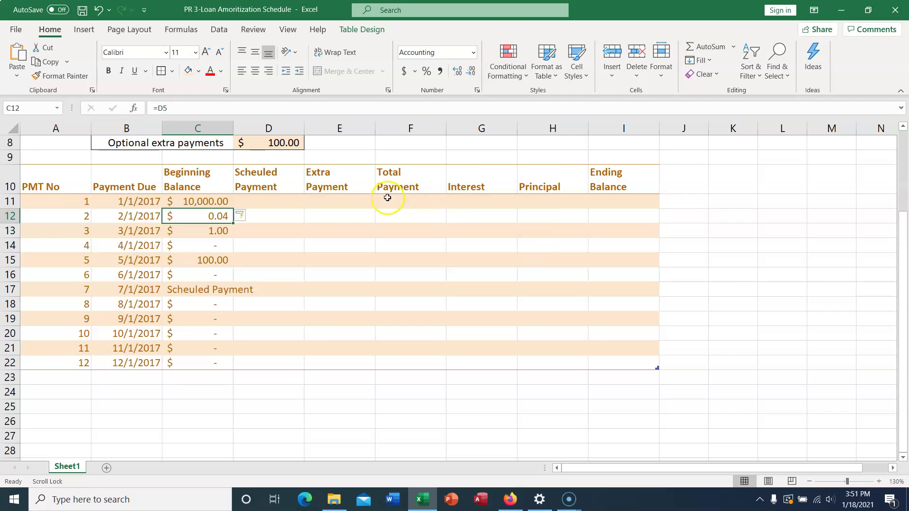
# Step: Enter =$H$4 in D11 to bring the scheduled payment from the loan summary into its table column
pyautogui.click(267, 201)
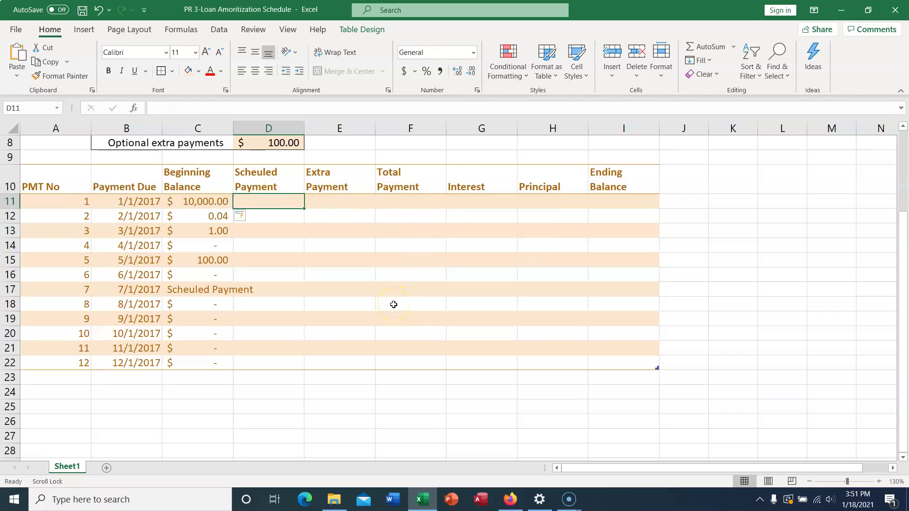
pyautogui.write('=')
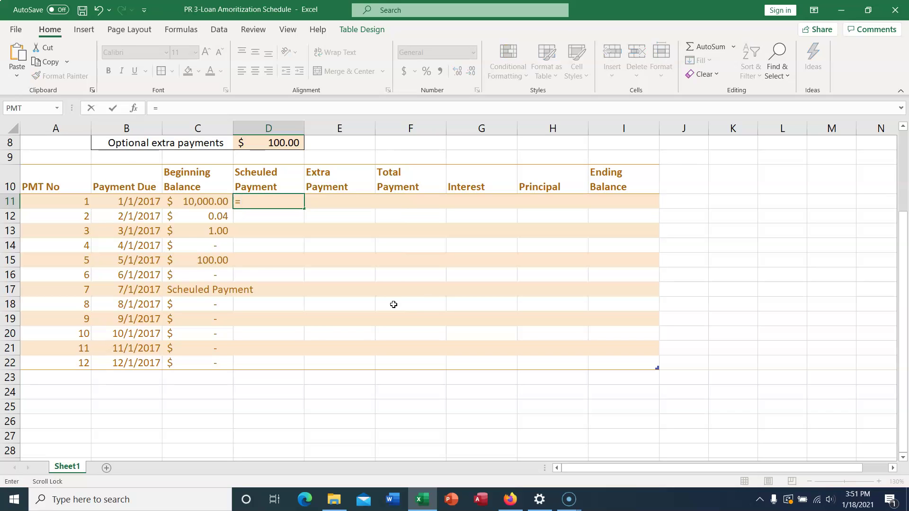
pyautogui.scroll(2, 393, 304)
pyautogui.click(562, 171)
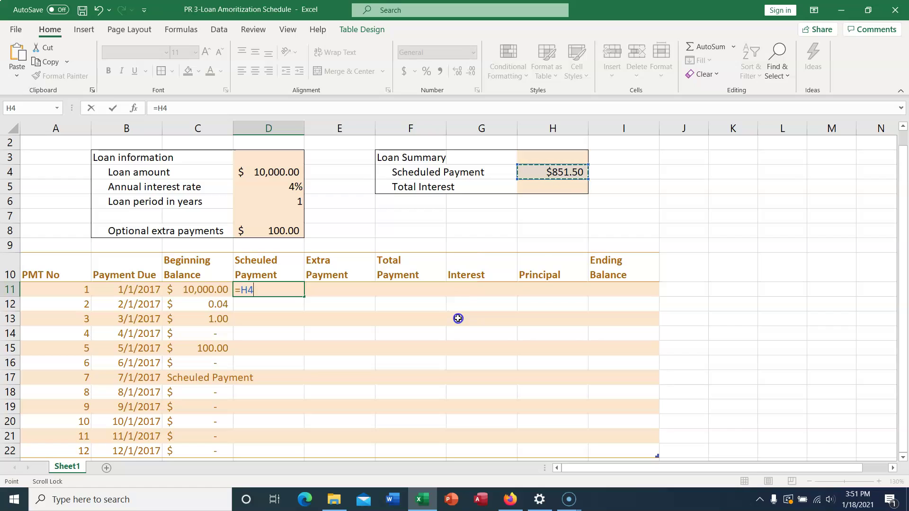
pyautogui.press('F4')
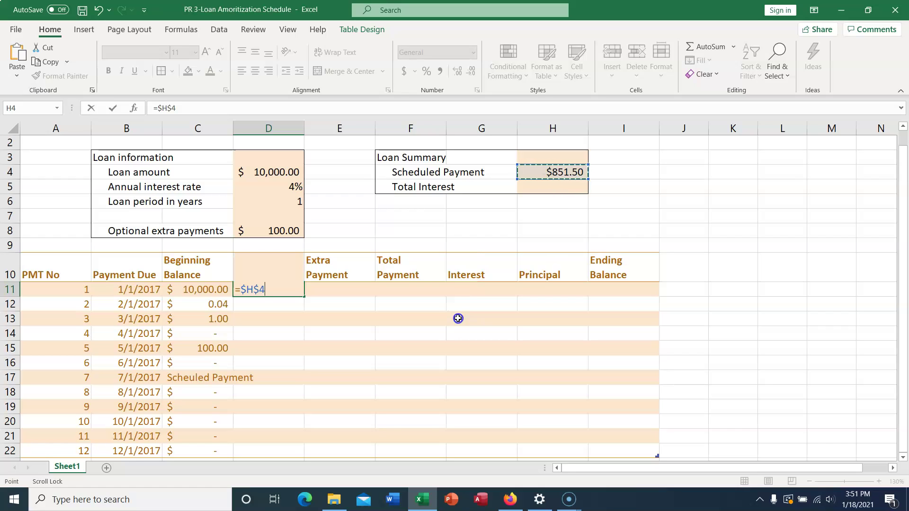
pyautogui.press('Tab')
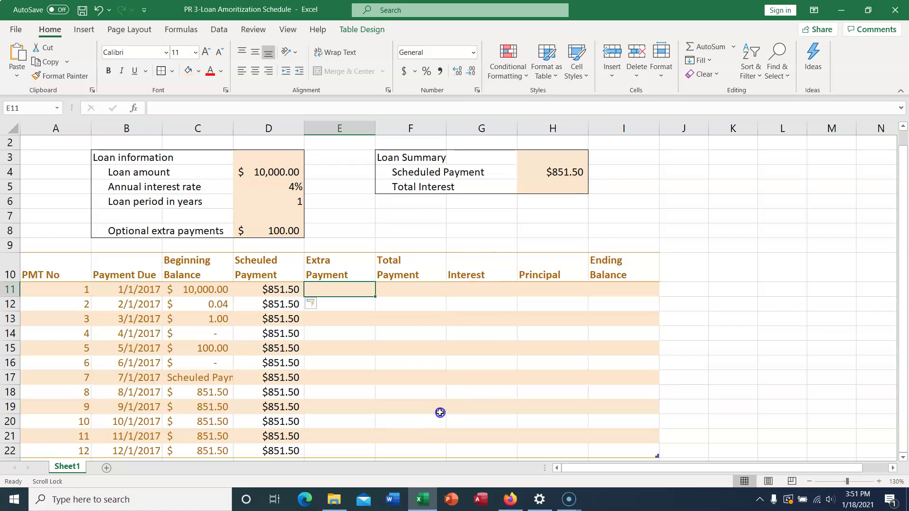
# Step: Enter =$D$8 in E11 to bring the optional extra payment into the Extra Payment column
pyautogui.write('=')
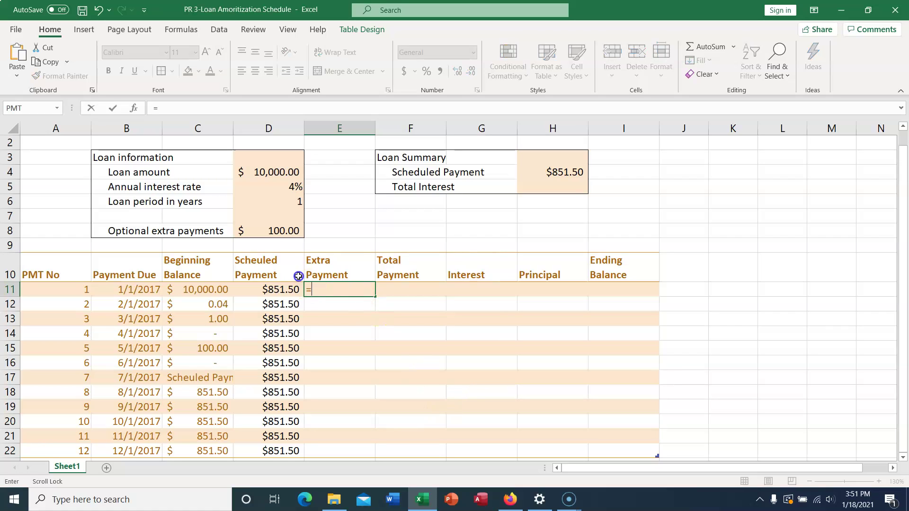
pyautogui.click(276, 229)
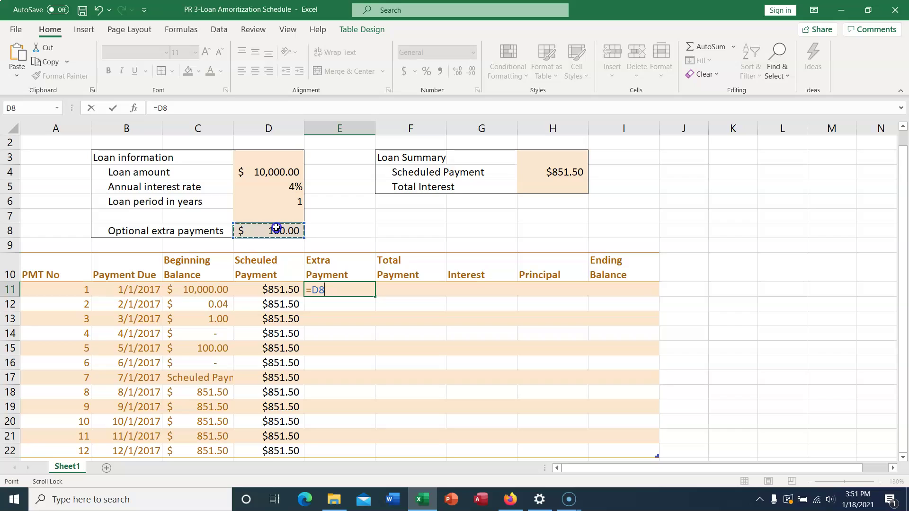
pyautogui.press('F4')
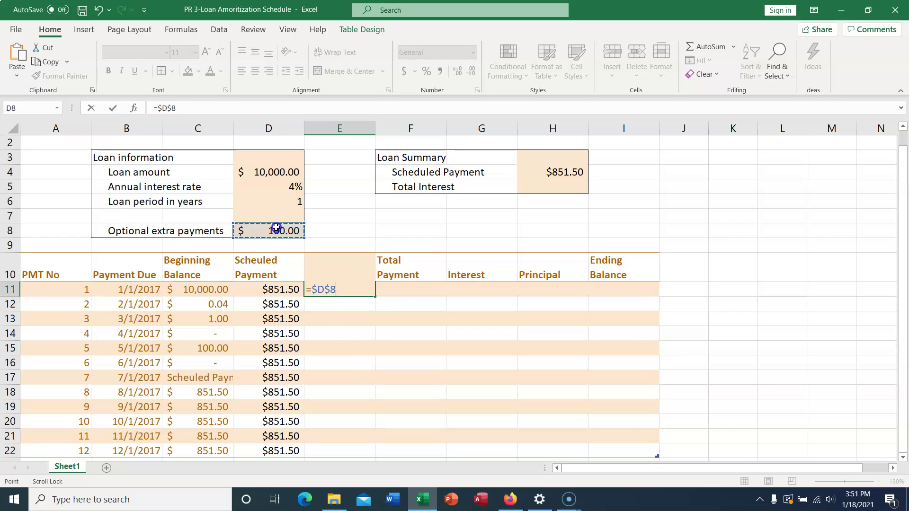
pyautogui.press('Tab')
pyautogui.scroll(-1, 467, 310)
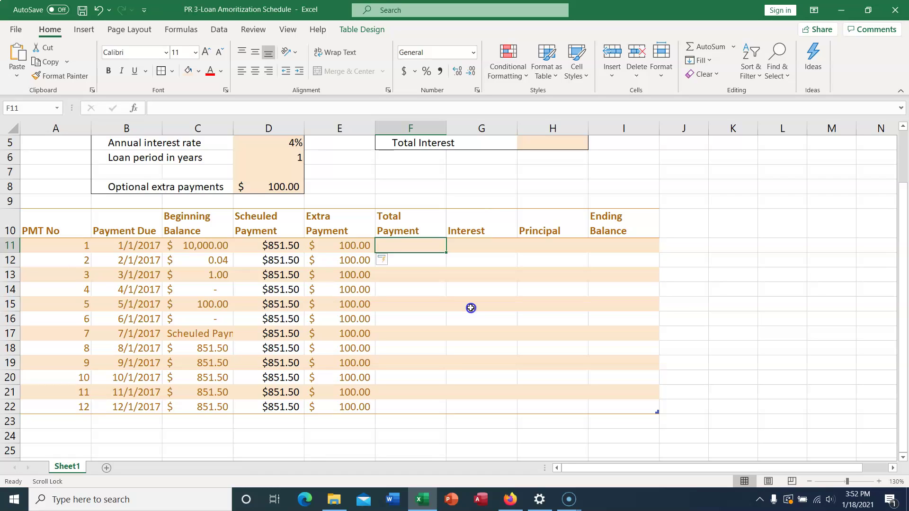
pyautogui.write('=')
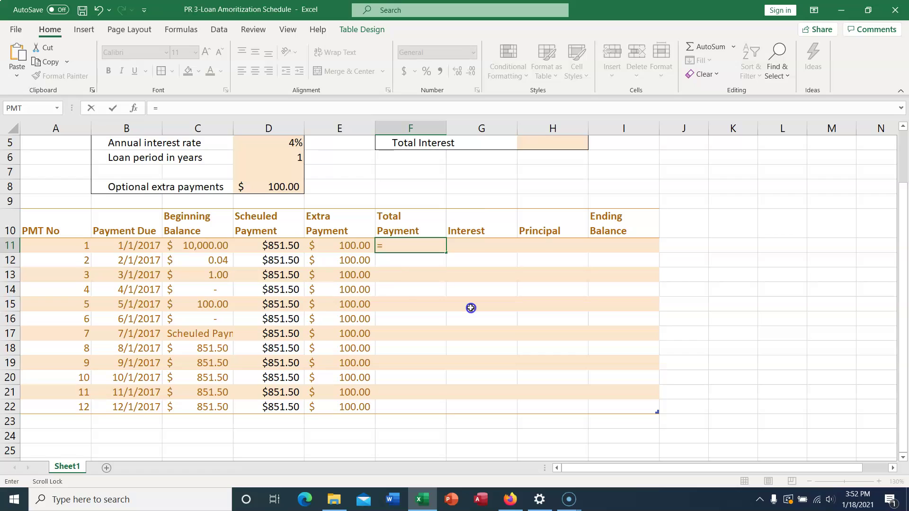
pyautogui.click(276, 246)
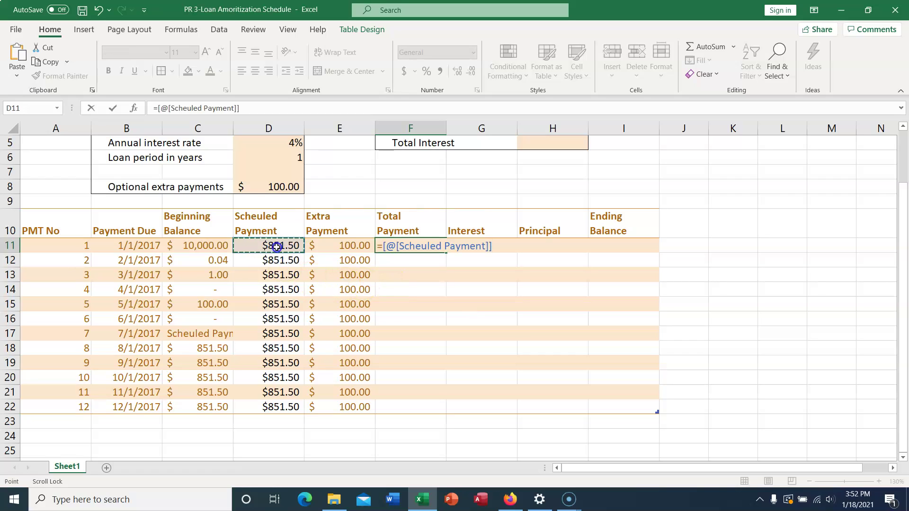
pyautogui.write('+')
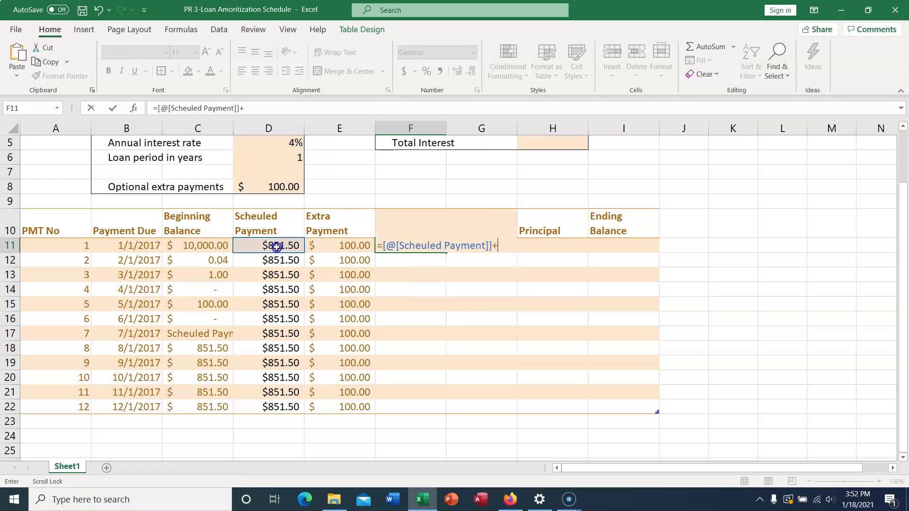
pyautogui.click(347, 243)
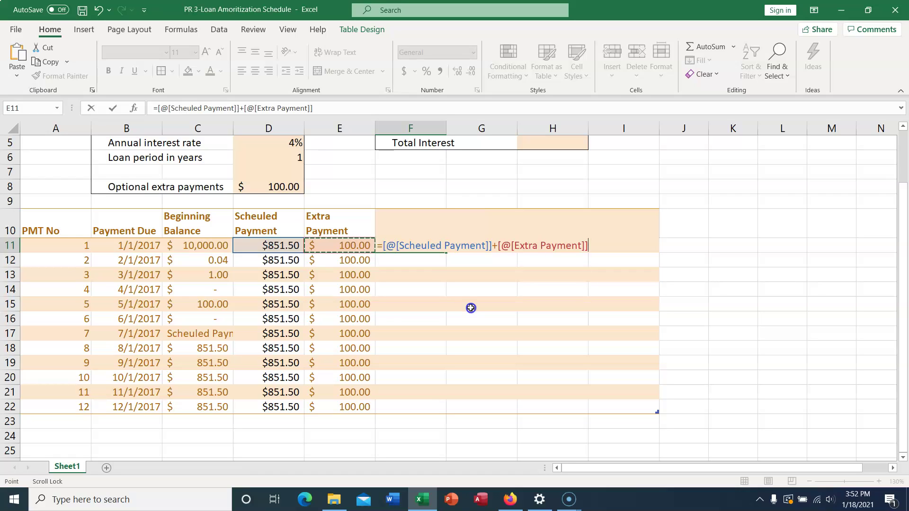
pyautogui.press('BackSpace')
pyautogui.press('BackSpace')
pyautogui.press('BackSpace')
pyautogui.press('BackSpace')
pyautogui.press('BackSpace')
pyautogui.press('BackSpace')
pyautogui.press('BackSpace')
pyautogui.press('BackSpace')
pyautogui.press('BackSpace')
pyautogui.press('BackSpace')
pyautogui.press('BackSpace')
pyautogui.press('BackSpace')
pyautogui.press('BackSpace')
pyautogui.press('BackSpace')
pyautogui.press('BackSpace')
pyautogui.press('BackSpace')
pyautogui.press('BackSpace')
pyautogui.press('BackSpace')
pyautogui.press('BackSpace')
pyautogui.press('BackSpace')
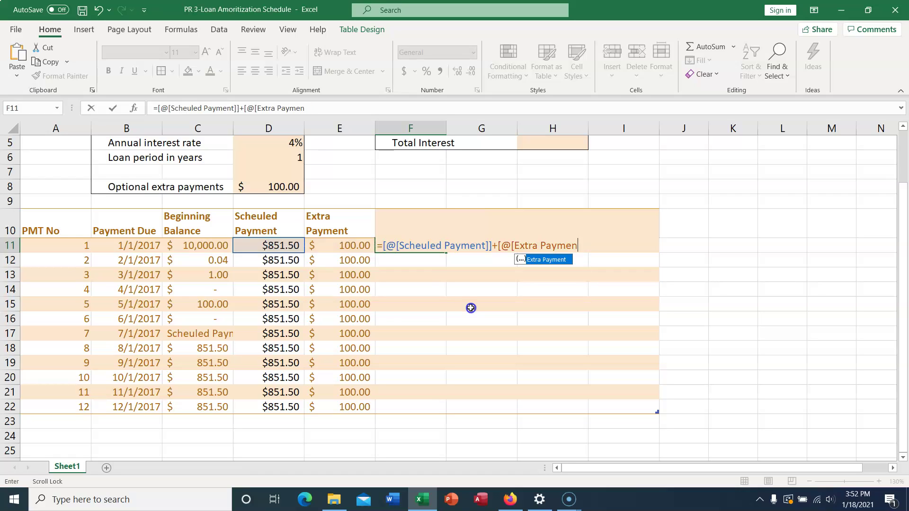
pyautogui.press('BackSpace')
pyautogui.press('BackSpace')
pyautogui.press('BackSpace')
pyautogui.press('BackSpace')
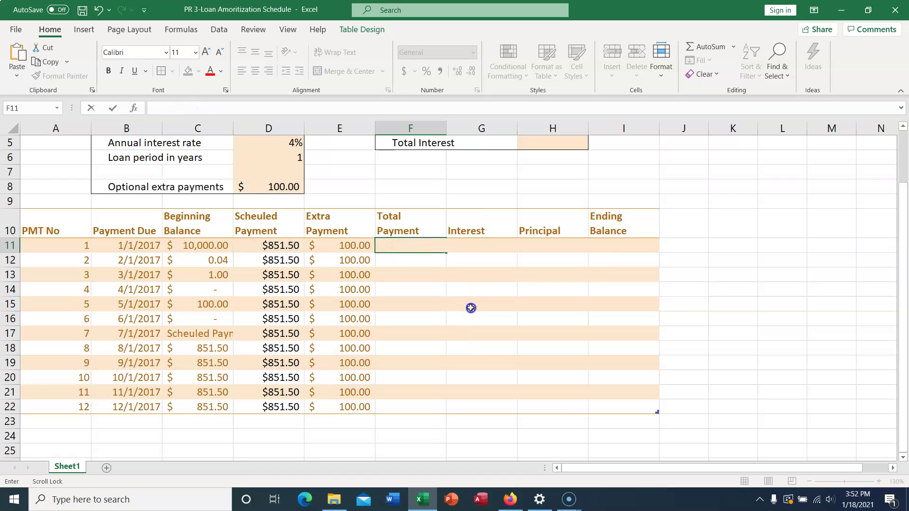
# Step: Calculate the Total Payment in F11 with the formula =D11+E11, using plain cell references
pyautogui.write('D11')
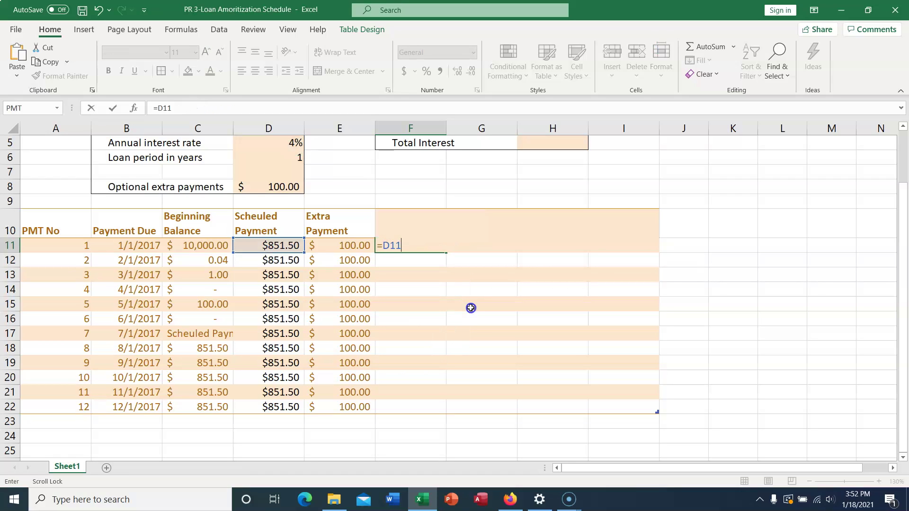
pyautogui.write('+E11')
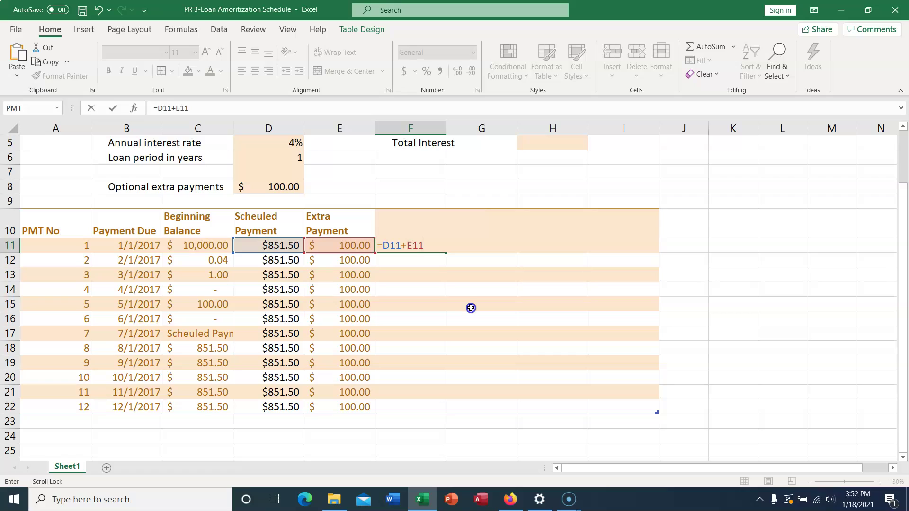
pyautogui.press('Tab')
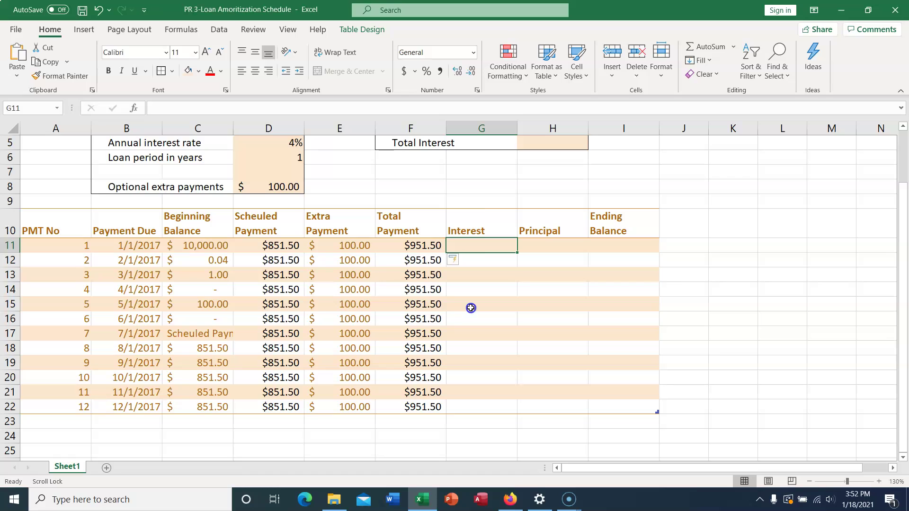
pyautogui.write('=')
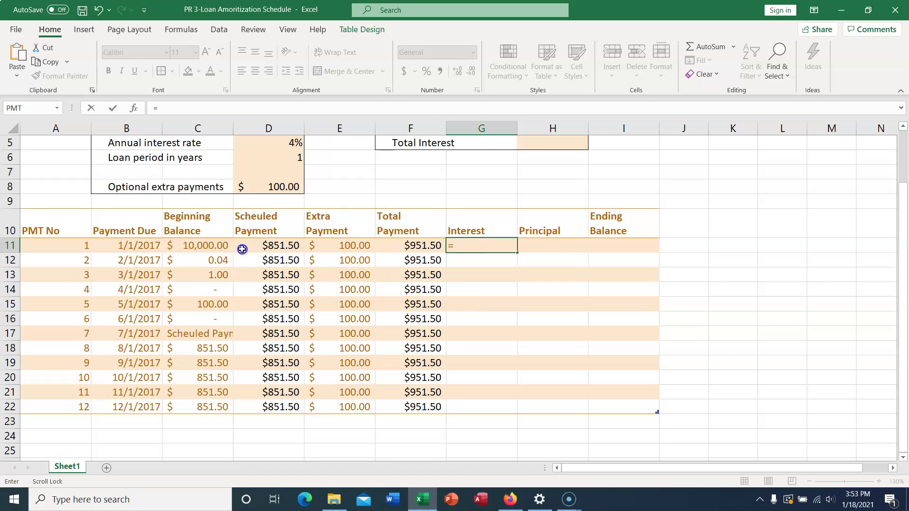
pyautogui.click(209, 247)
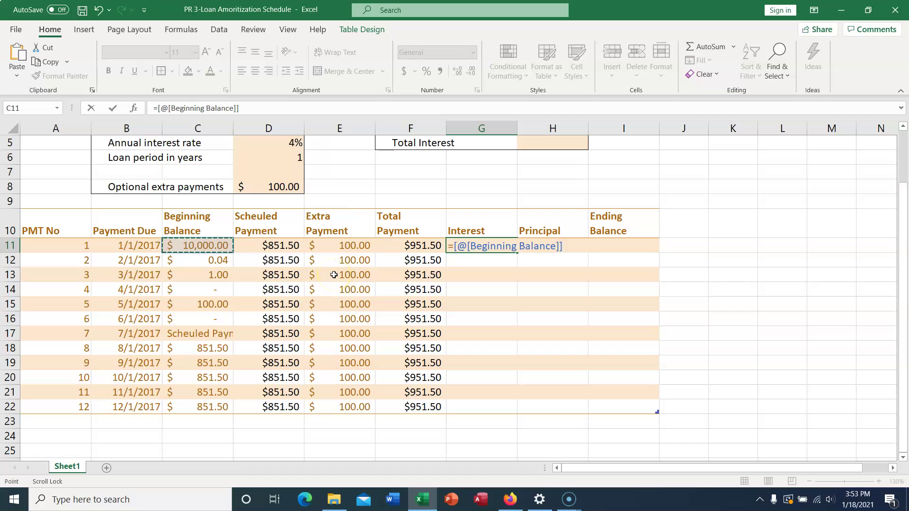
pyautogui.press('BackSpace')
pyautogui.press('BackSpace')
pyautogui.press('BackSpace')
pyautogui.press('BackSpace')
pyautogui.press('BackSpace')
pyautogui.press('BackSpace')
pyautogui.press('BackSpace')
pyautogui.press('BackSpace')
pyautogui.press('BackSpace')
pyautogui.press('BackSpace')
pyautogui.press('BackSpace')
pyautogui.press('BackSpace')
pyautogui.press('BackSpace')
pyautogui.press('BackSpace')
pyautogui.press('BackSpace')
pyautogui.press('BackSpace')
pyautogui.press('BackSpace')
pyautogui.press('BackSpace')
pyautogui.press('BackSpace')
pyautogui.press('BackSpace')
pyautogui.press('BackSpace')
pyautogui.press('BackSpace')
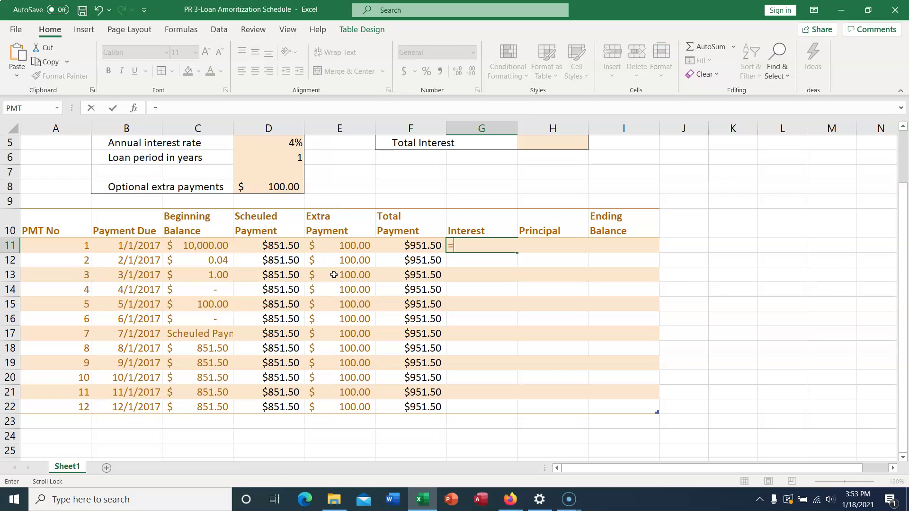
# Step: Calculate the monthly Interest in G11 with the formula =C11*($D$5/12)
pyautogui.write('C11')
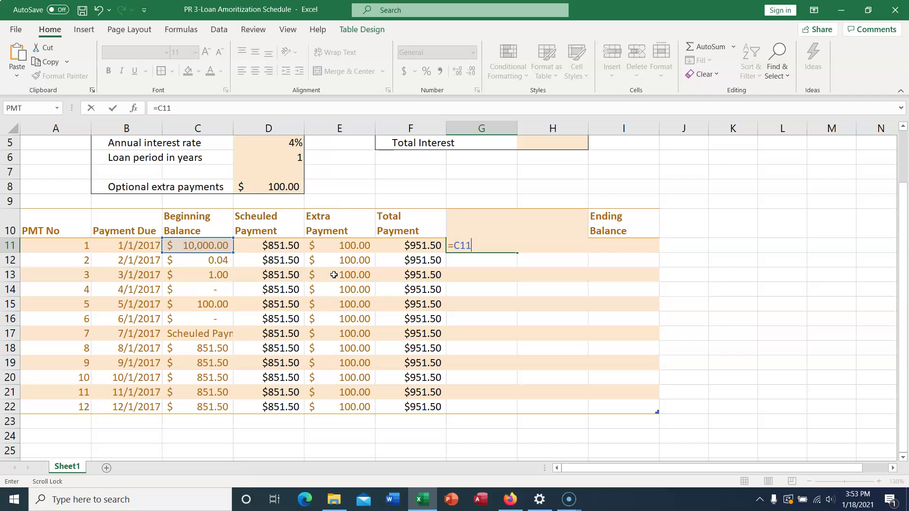
pyautogui.write('*(')
pyautogui.click(258, 144)
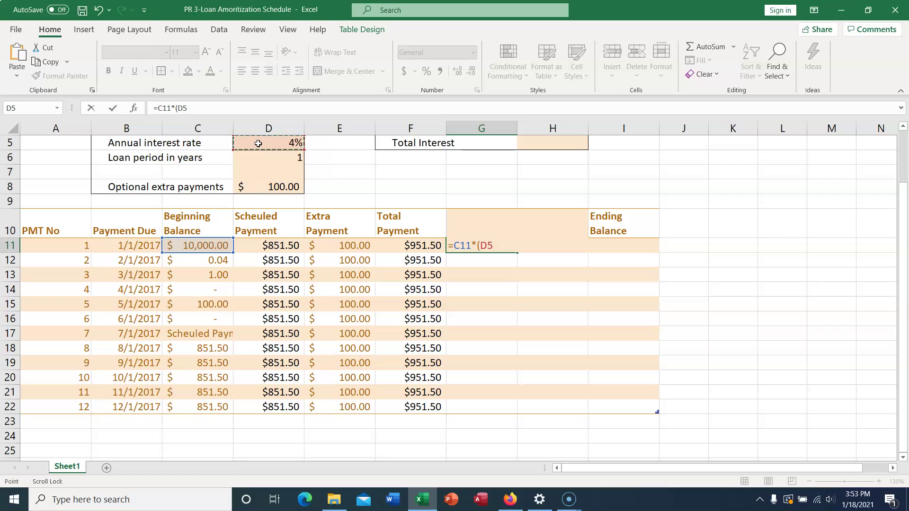
pyautogui.press('F4')
pyautogui.write('/12)')
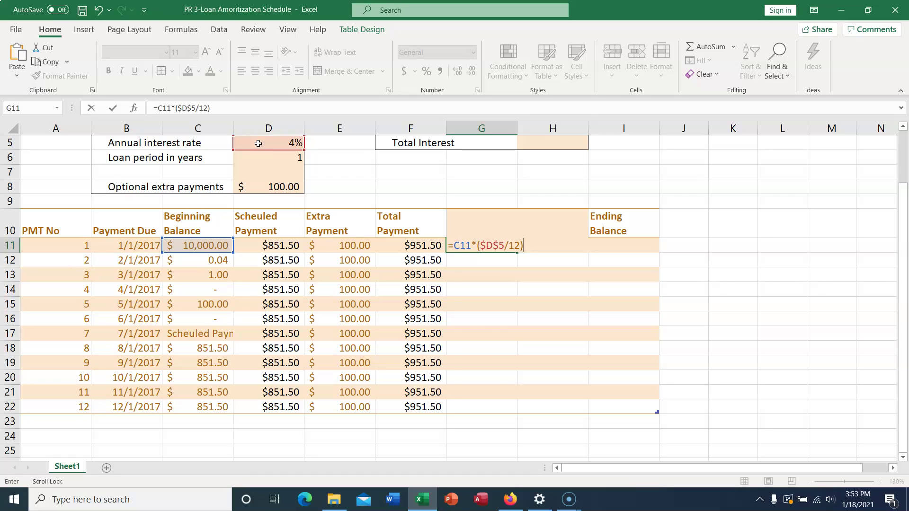
pyautogui.press('Tab')
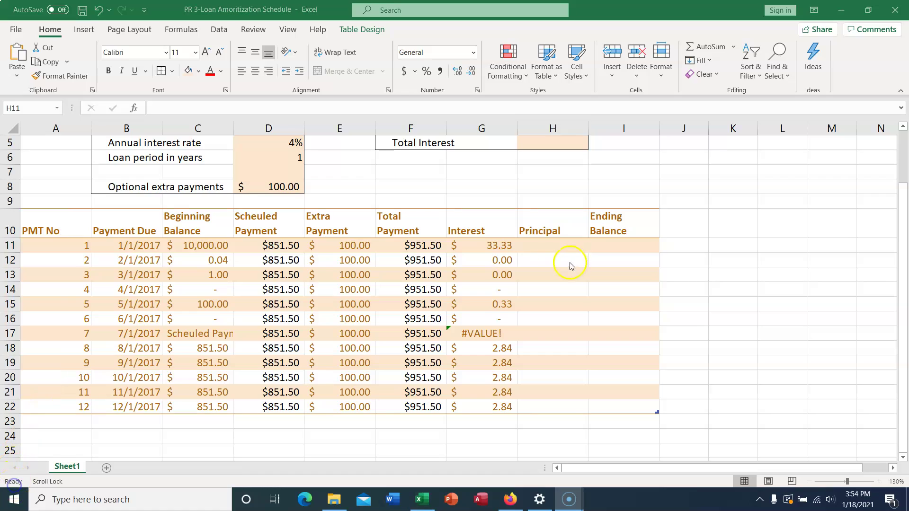
# Step: Calculate the Principal in H11 with the formula =F11-G11
pyautogui.click(545, 245)
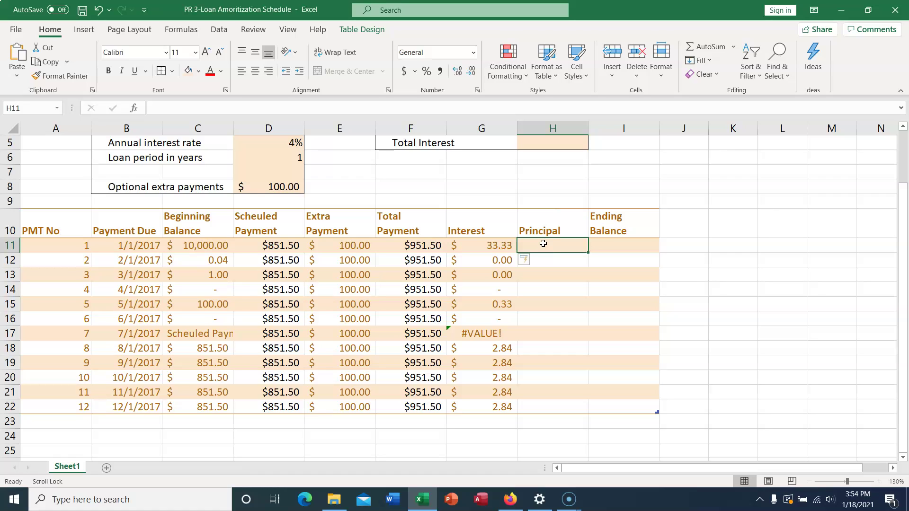
pyautogui.write('=f1')
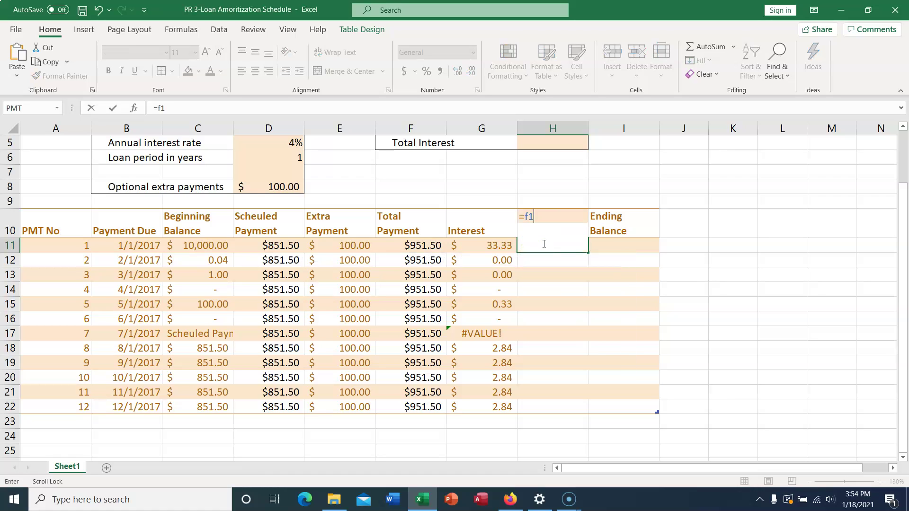
pyautogui.write('1-g11')
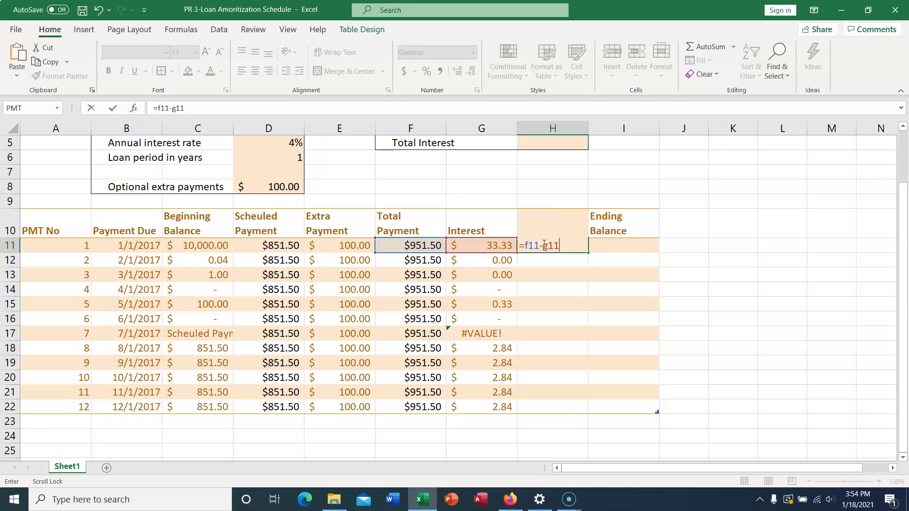
pyautogui.press('Tab')
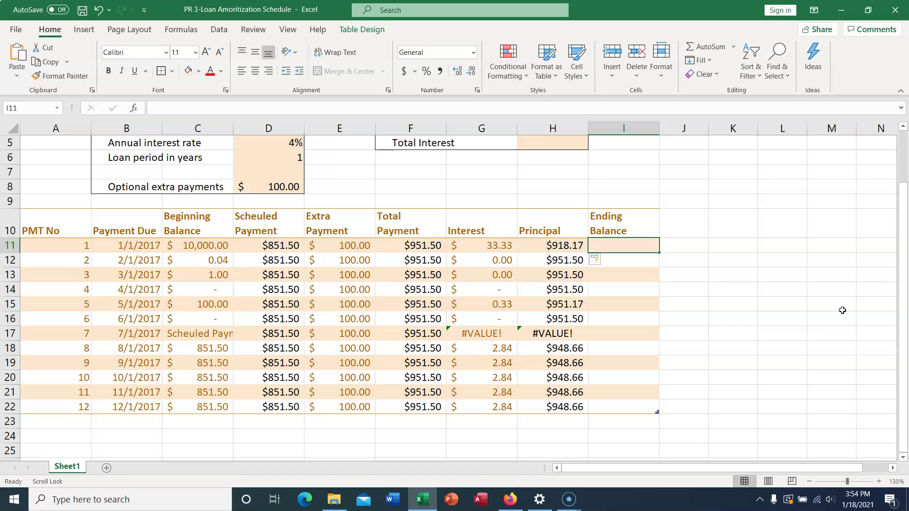
# Step: Calculate the Ending Balance in I11 with the formula =C11-H11
pyautogui.write('=')
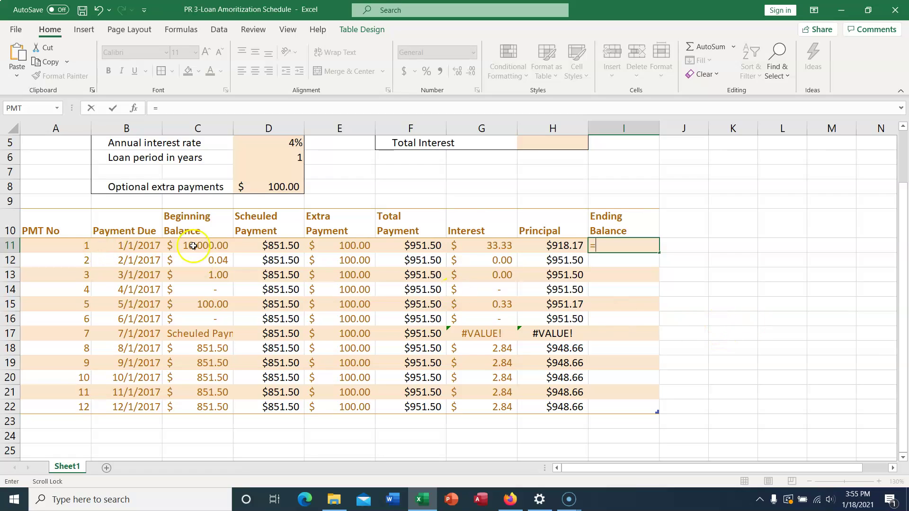
pyautogui.write('c11-')
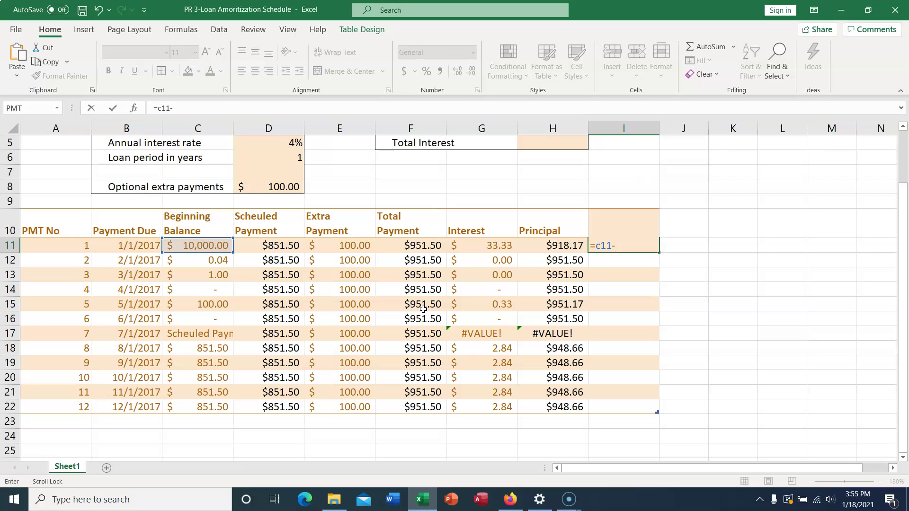
pyautogui.write('h11')
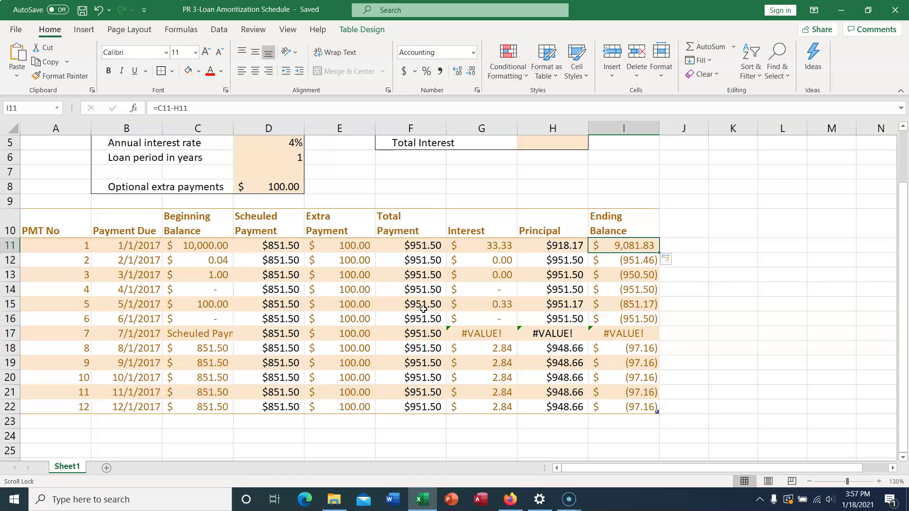
pyautogui.press('Return')
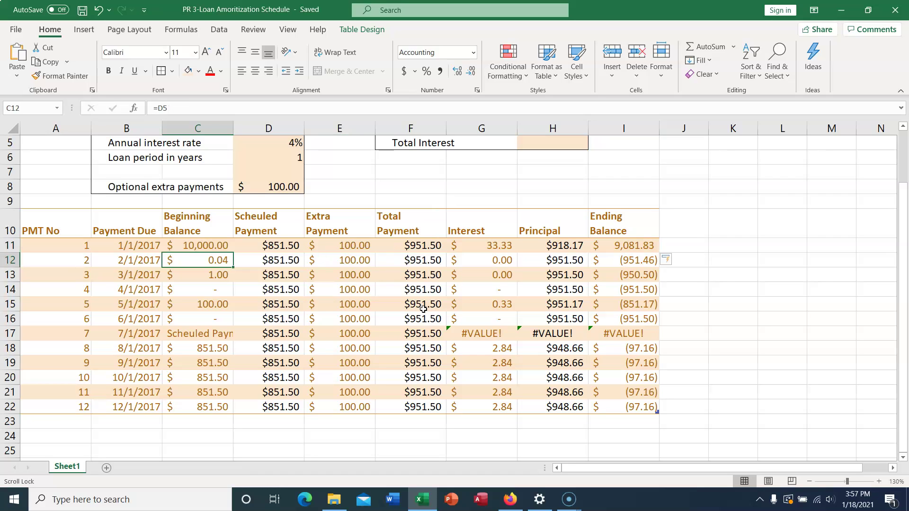
pyautogui.write('=')
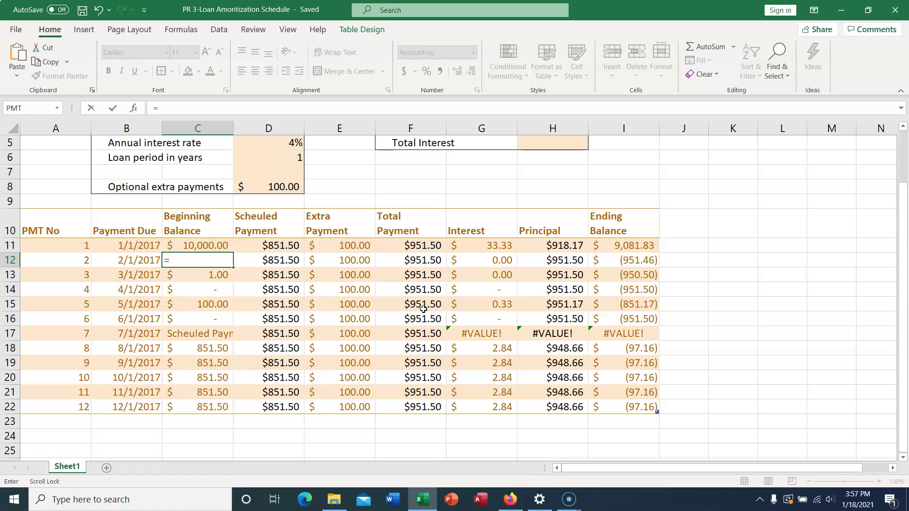
pyautogui.write('i11')
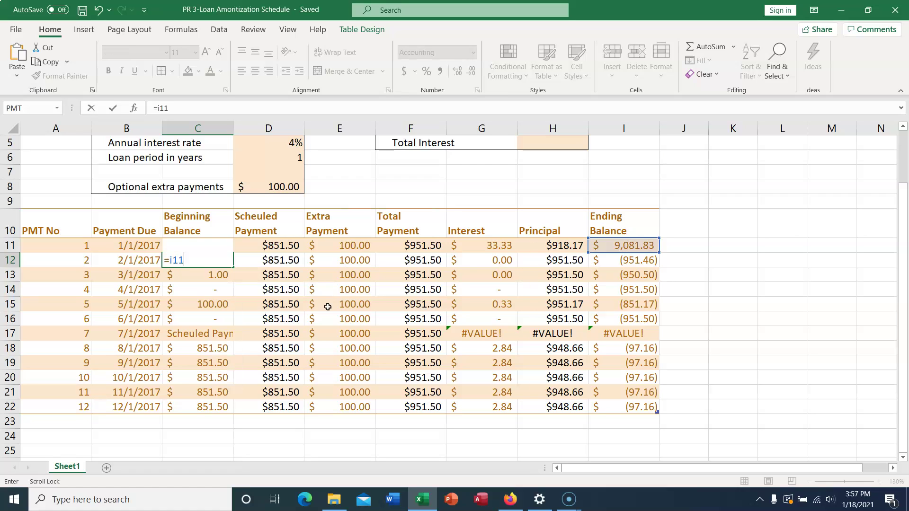
pyautogui.press('Return')
pyautogui.click(219, 259)
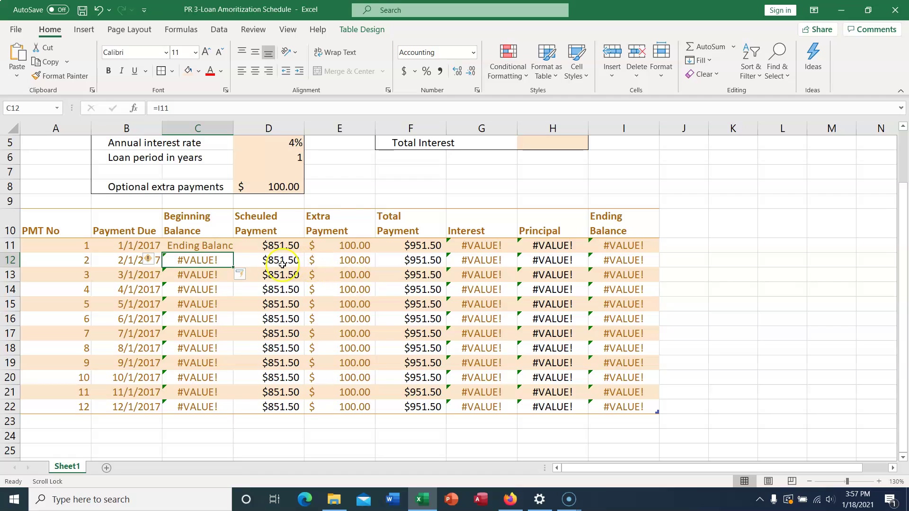
pyautogui.click(250, 275)
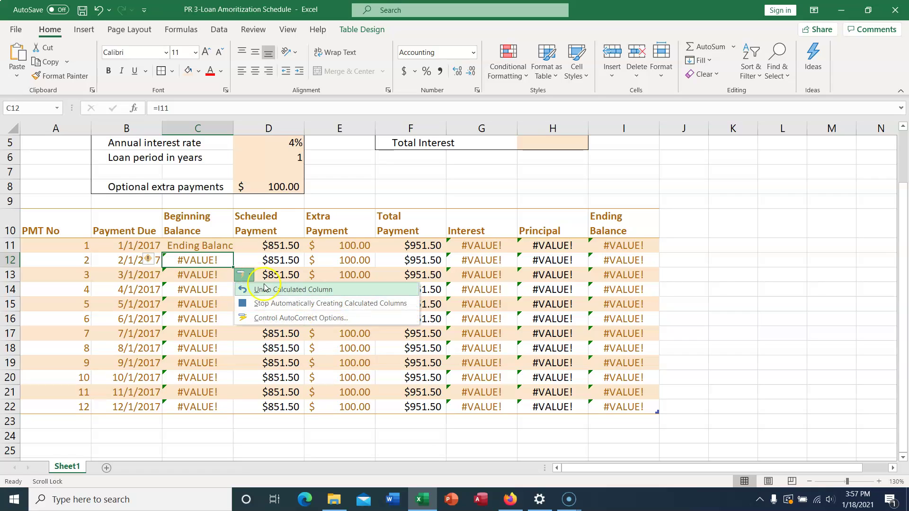
pyautogui.click(265, 289)
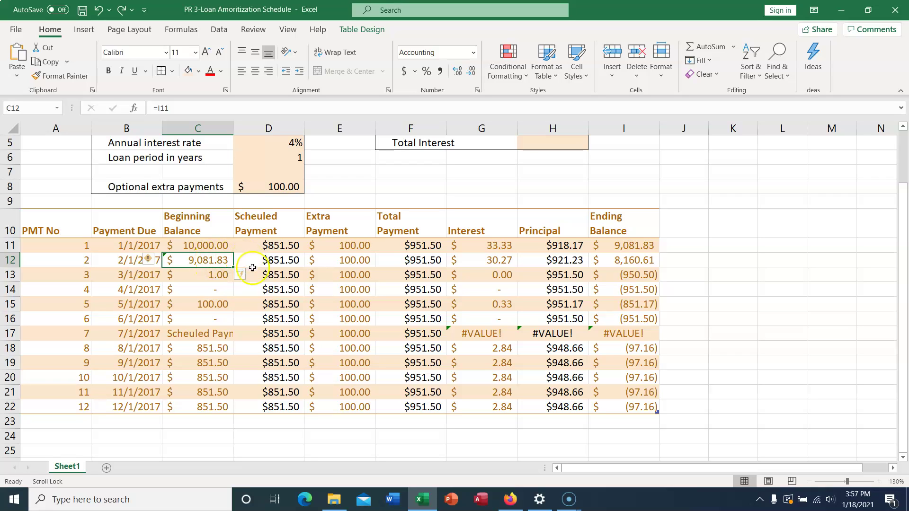
pyautogui.click(122, 10)
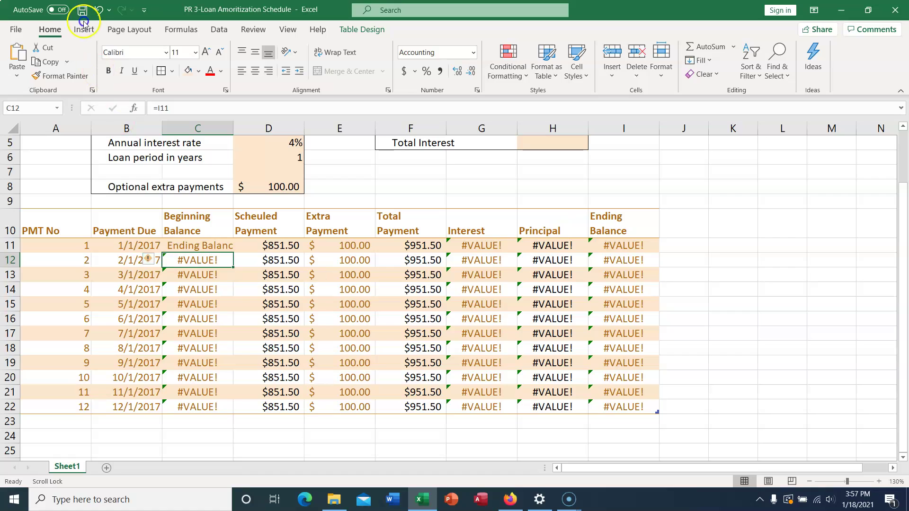
pyautogui.click(98, 10)
pyautogui.click(98, 11)
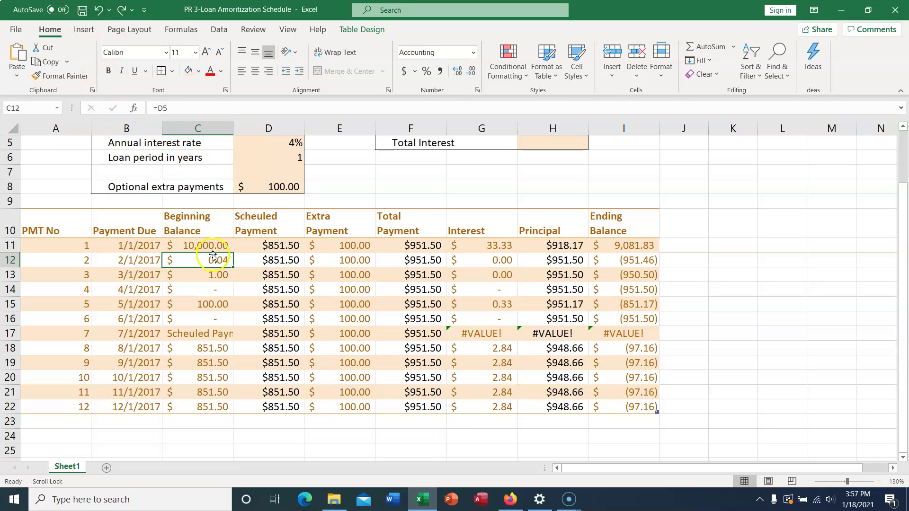
# Step: Enter =I11 as the Beginning Balance in C12 and undo the automatic calculated column so the other rows keep their formulas
pyautogui.write('=i11')
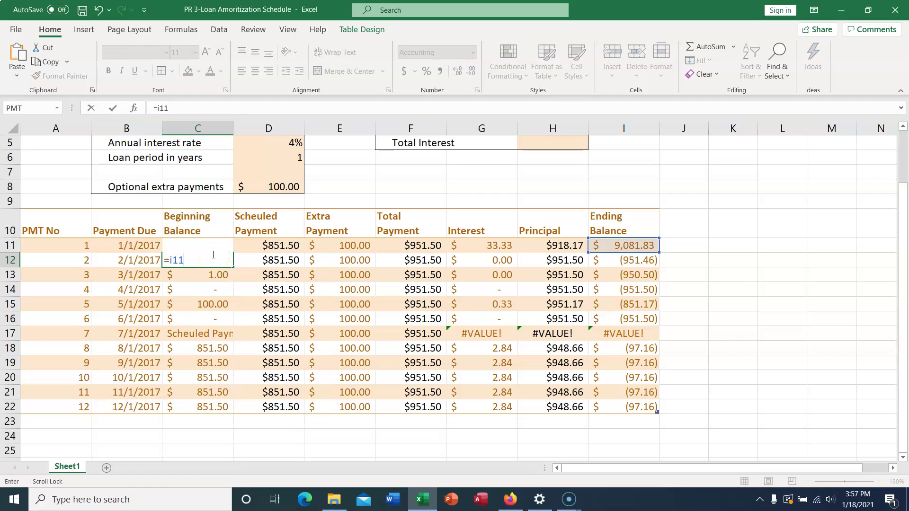
pyautogui.press('Return')
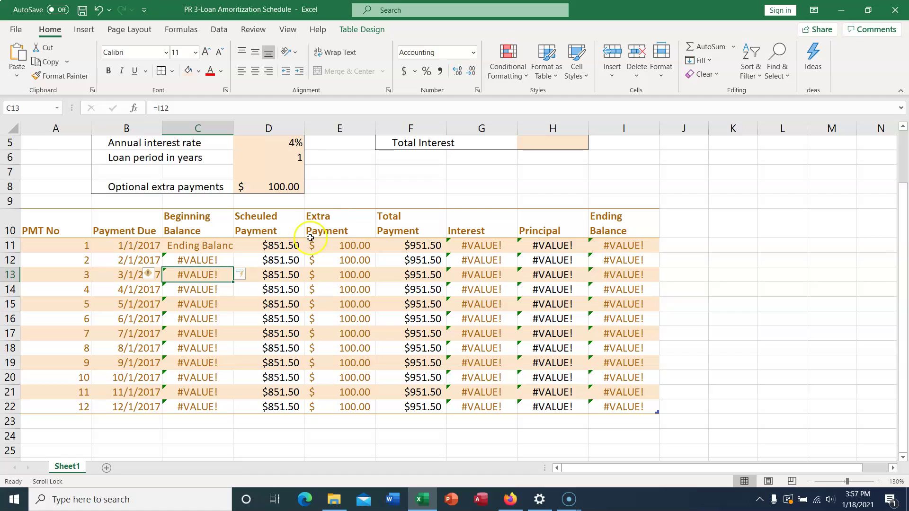
pyautogui.click(204, 264)
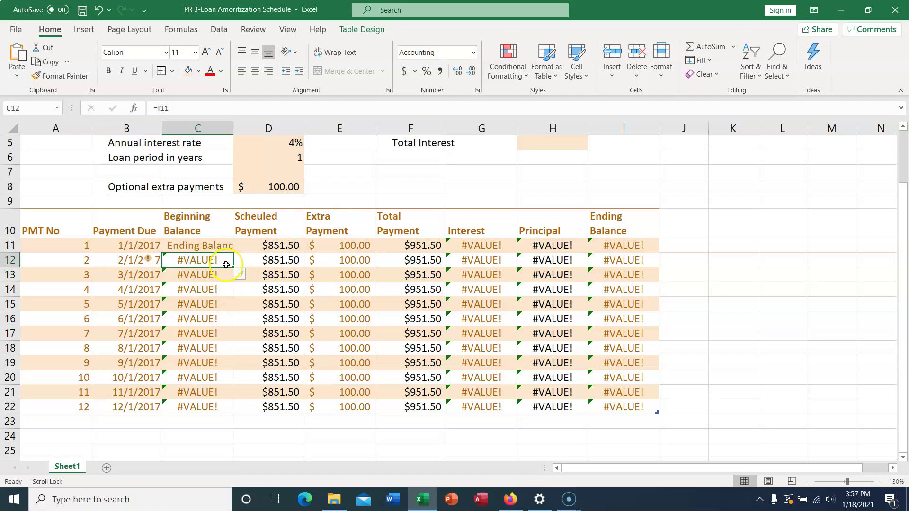
pyautogui.click(251, 277)
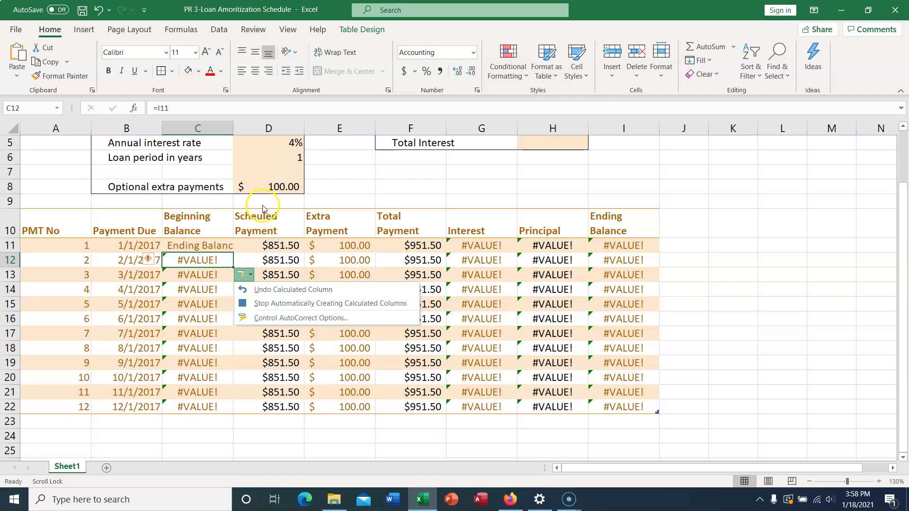
pyautogui.click(315, 295)
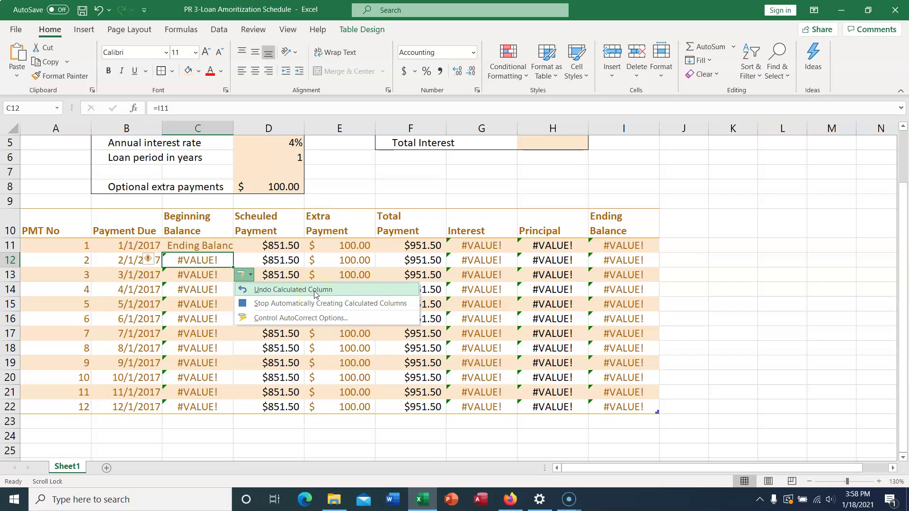
pyautogui.click(315, 295)
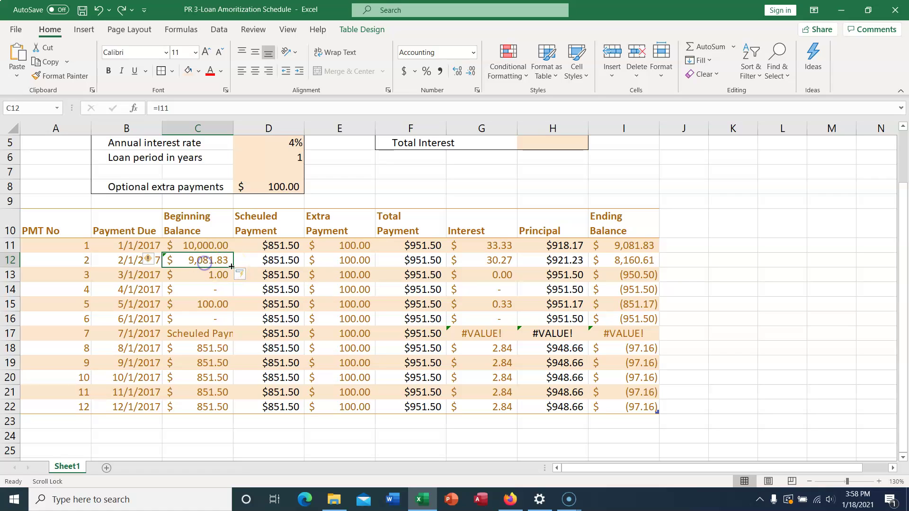
# Step: Fill the Beginning Balance formula from C12 down through C22 and save the workbook
pyautogui.moveTo(231, 267); pyautogui.dragTo(225, 409)
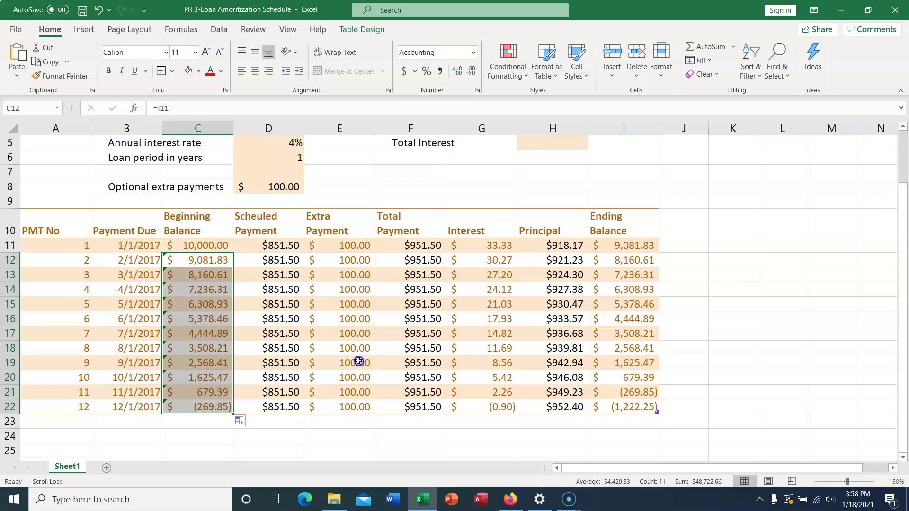
pyautogui.hotkey('ctrl', 's')
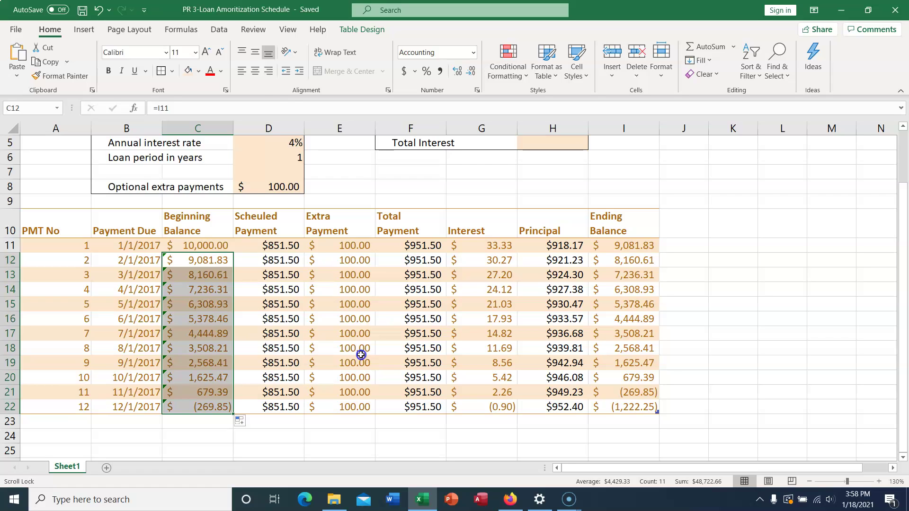
# Step: Apply the Accounting number format to the whole Extra Payment column E and Interest column G
pyautogui.click(338, 128)
pyautogui.click(473, 52)
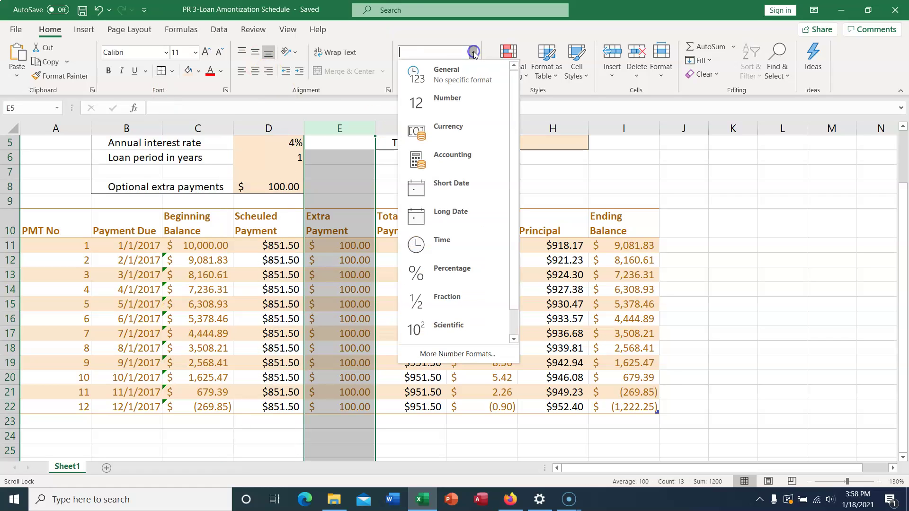
pyautogui.click(473, 156)
pyautogui.click(482, 128)
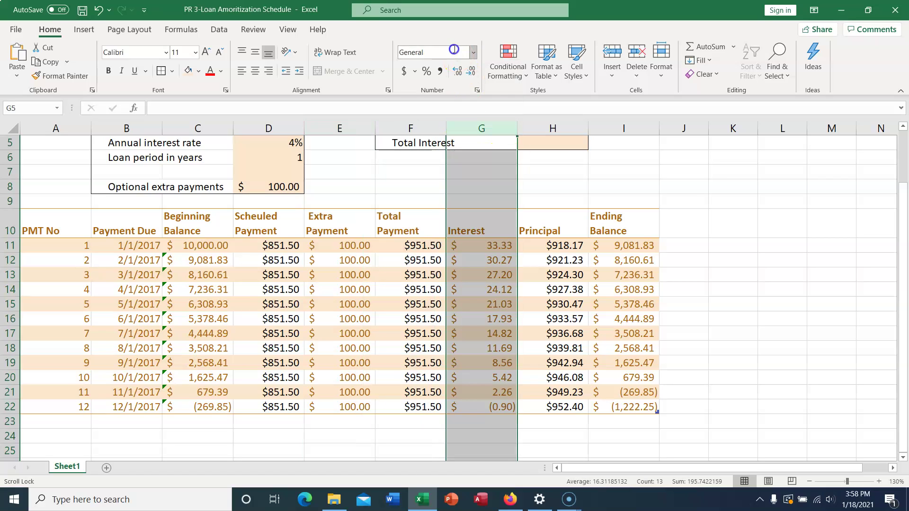
pyautogui.click(473, 52)
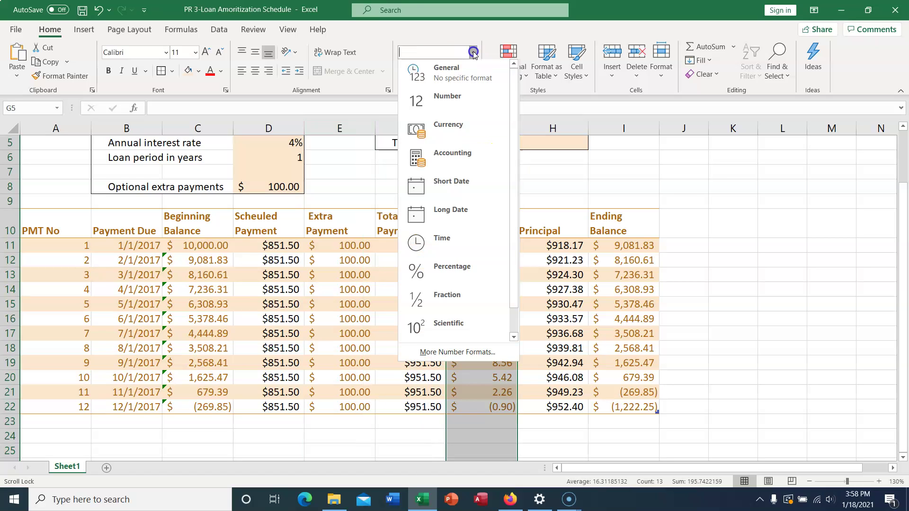
pyautogui.click(453, 156)
pyautogui.click(474, 289)
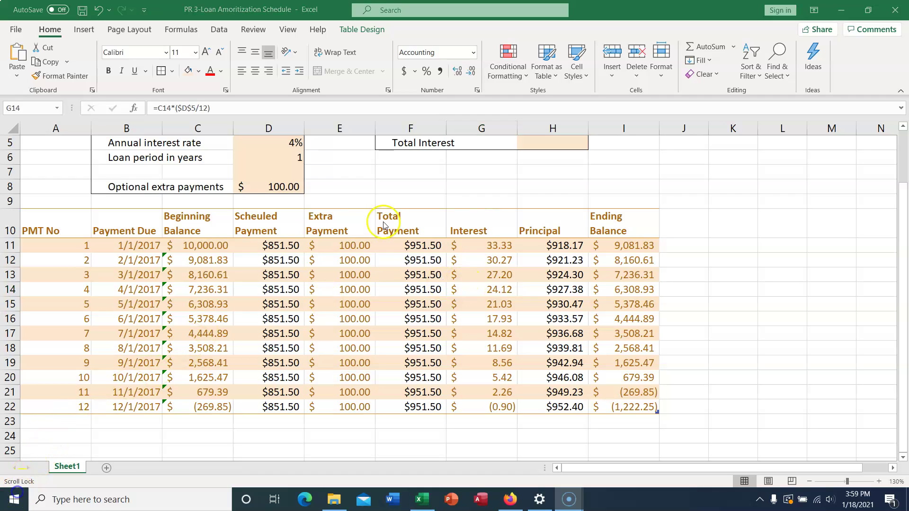
# Step: Set the loan amount in D4 to 5000 and the annual interest rate in D5 to 2%
pyautogui.scroll(1, 411, 287)
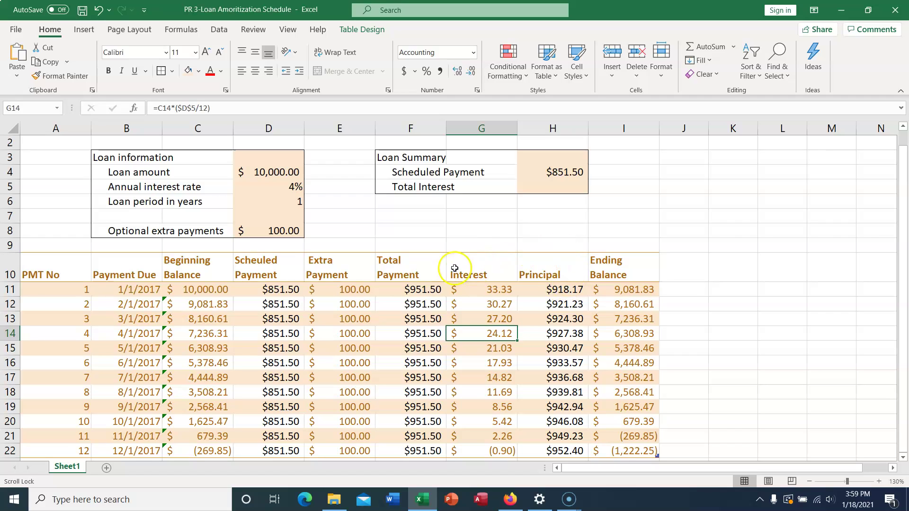
pyautogui.click(284, 174)
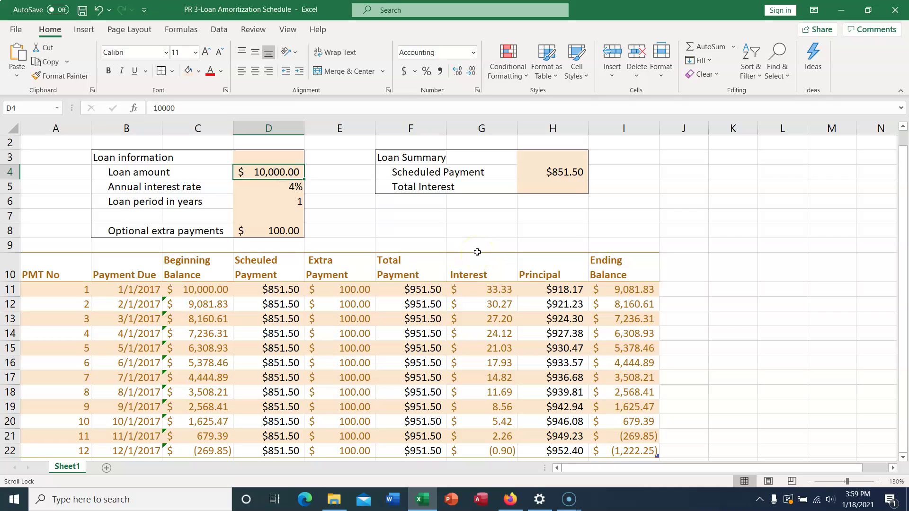
pyautogui.write('5000')
pyautogui.press('Return')
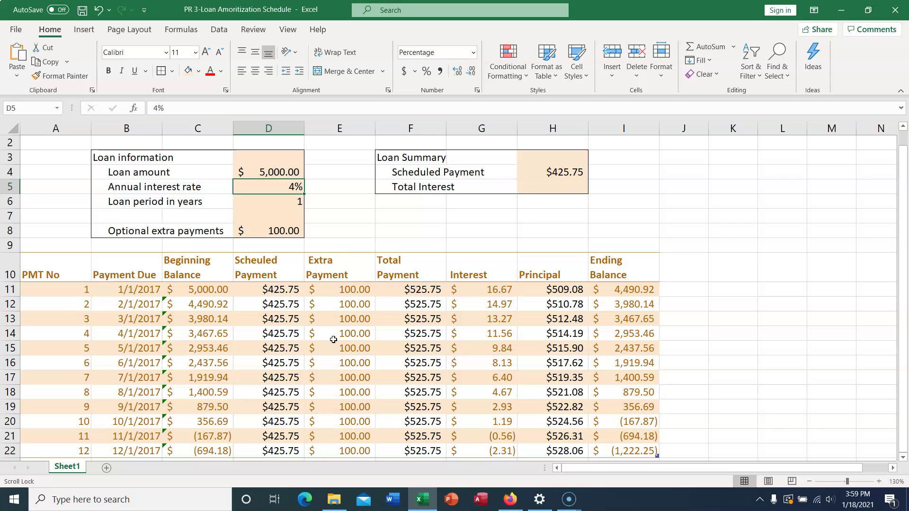
pyautogui.write('2')
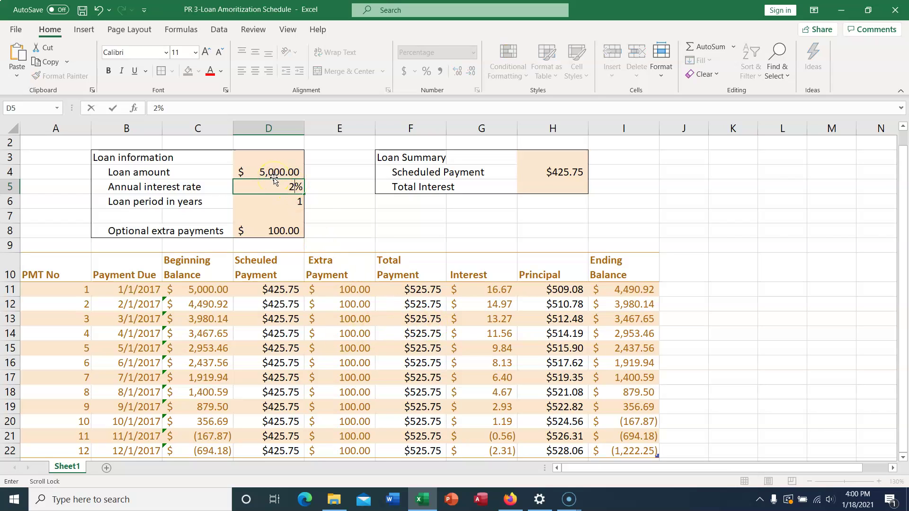
pyautogui.press('Return')
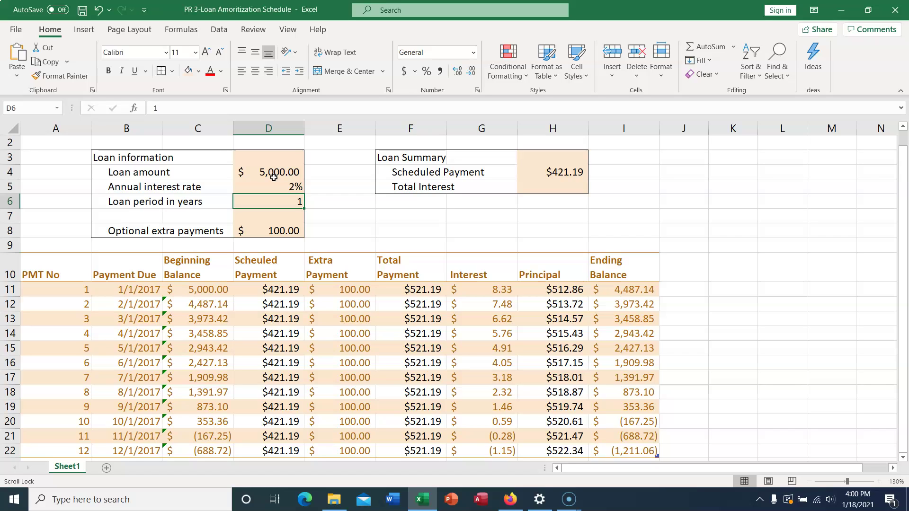
# Step: Clear the optional extra payments amount in D8
pyautogui.click(275, 230)
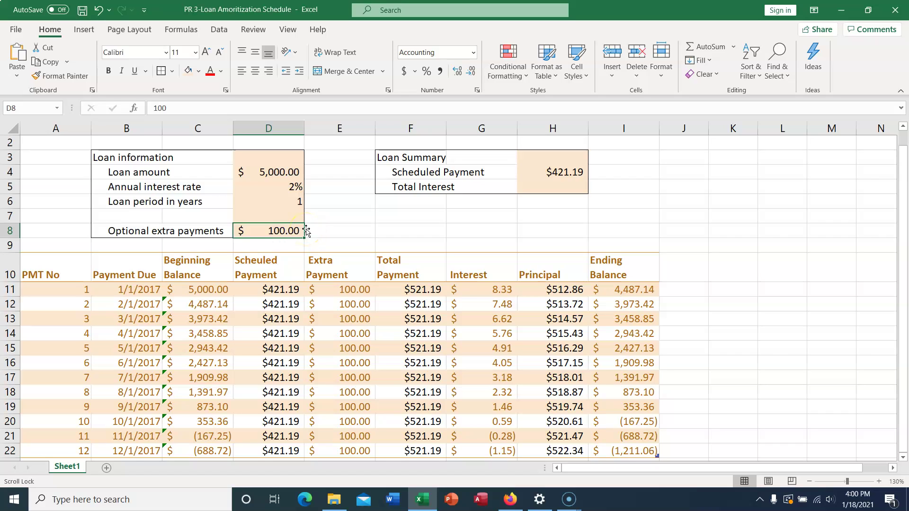
pyautogui.press('Delete')
pyautogui.press('Return')
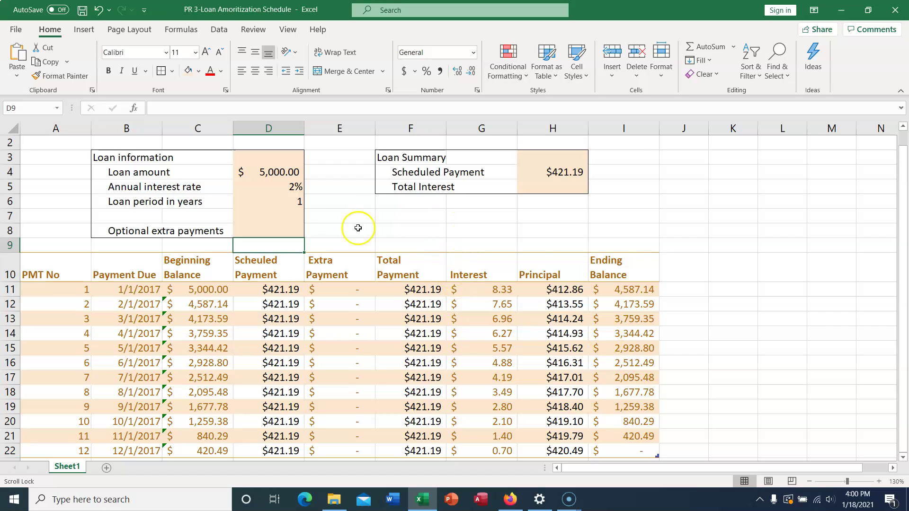
# Step: Calculate the Total Interest in H5 by summing the table's Interest column with =SUM(Table1[Interest])
pyautogui.click(561, 188)
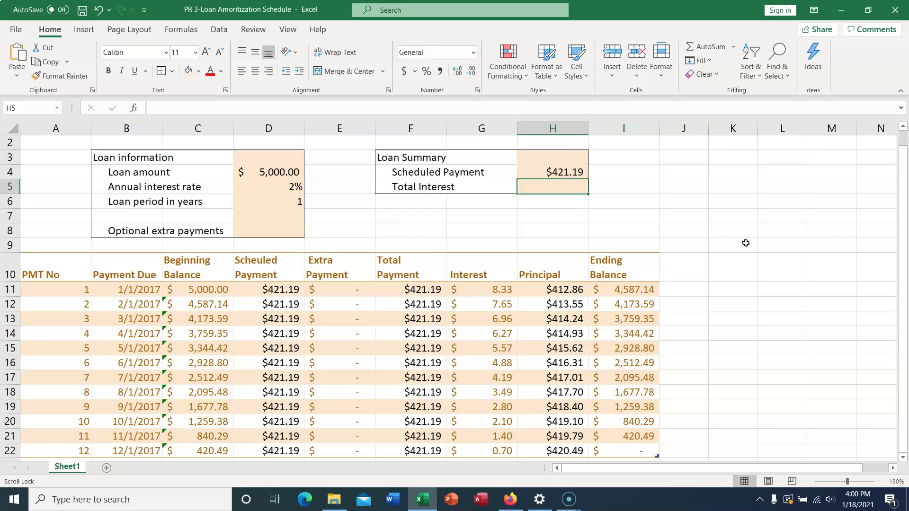
pyautogui.write('=')
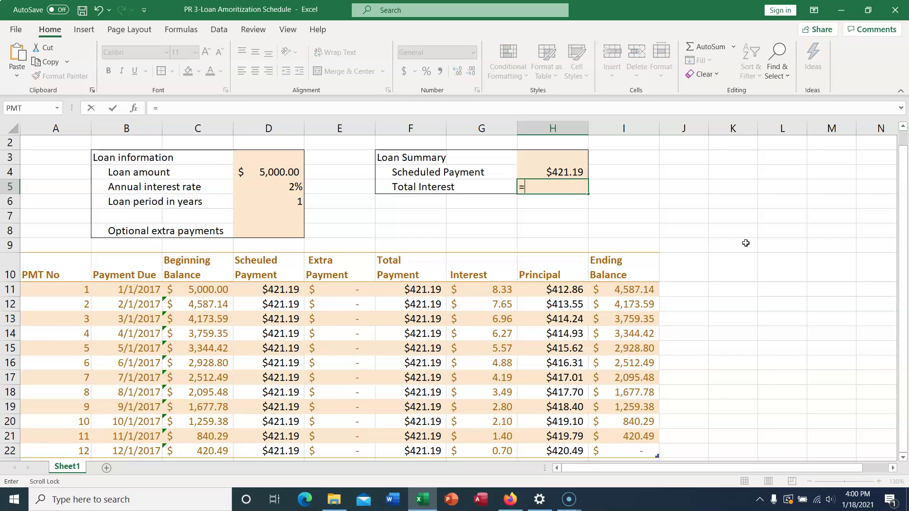
pyautogui.write('sum(')
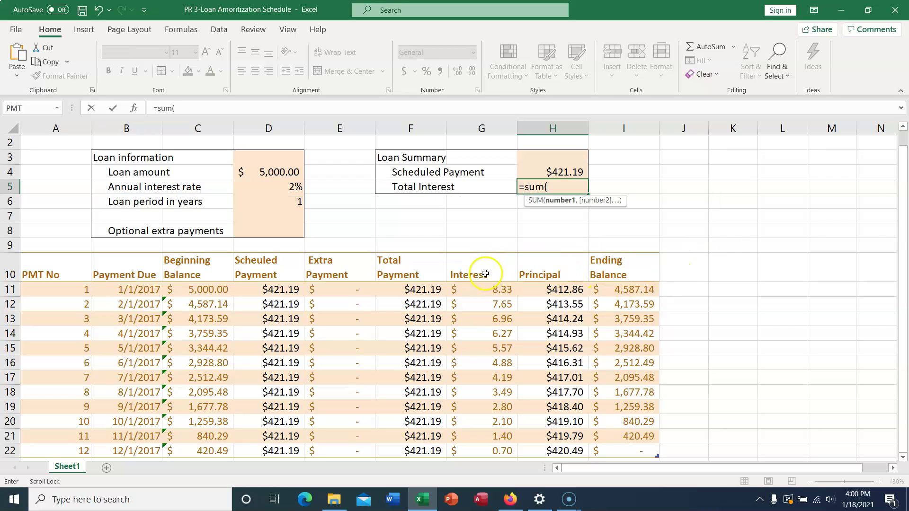
pyautogui.moveTo(488, 289); pyautogui.dragTo(481, 453)
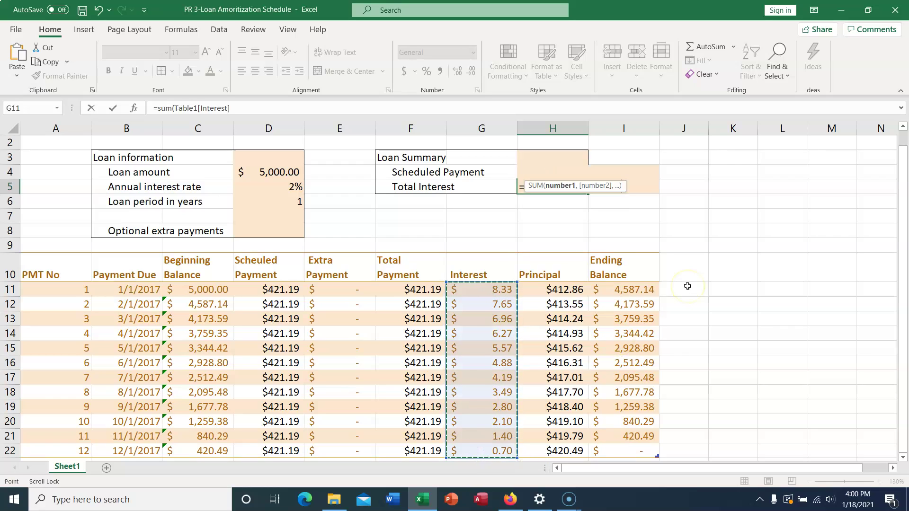
pyautogui.press('Return')
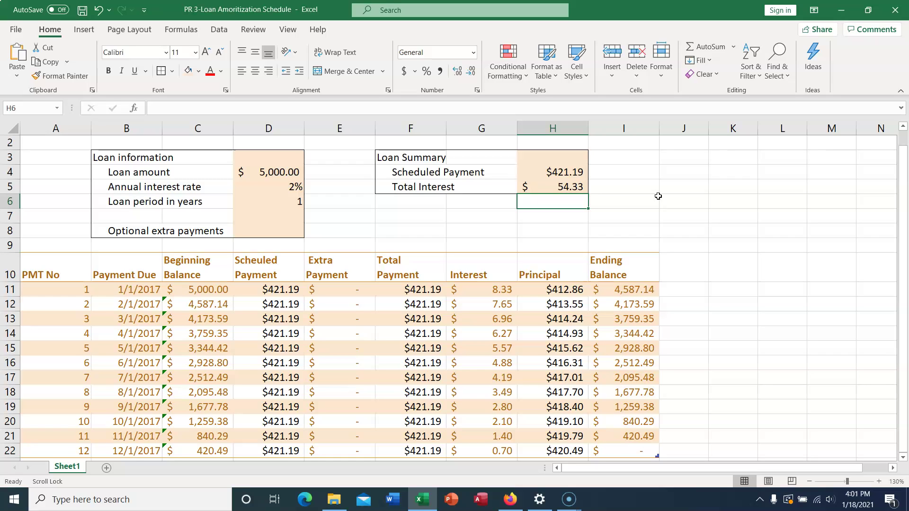
# Step: Save the workbook and set the sheet's print orientation to landscape
pyautogui.hotkey('ctrl', 's')
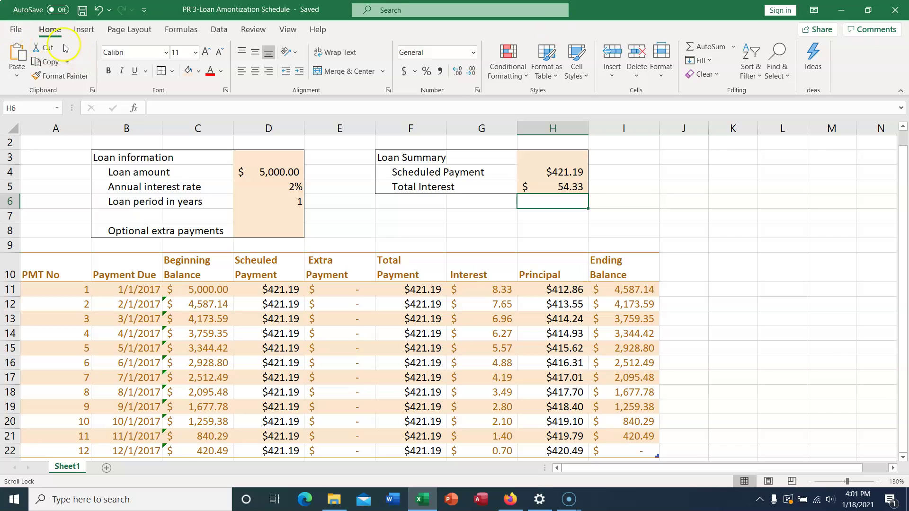
pyautogui.click(16, 29)
pyautogui.click(29, 208)
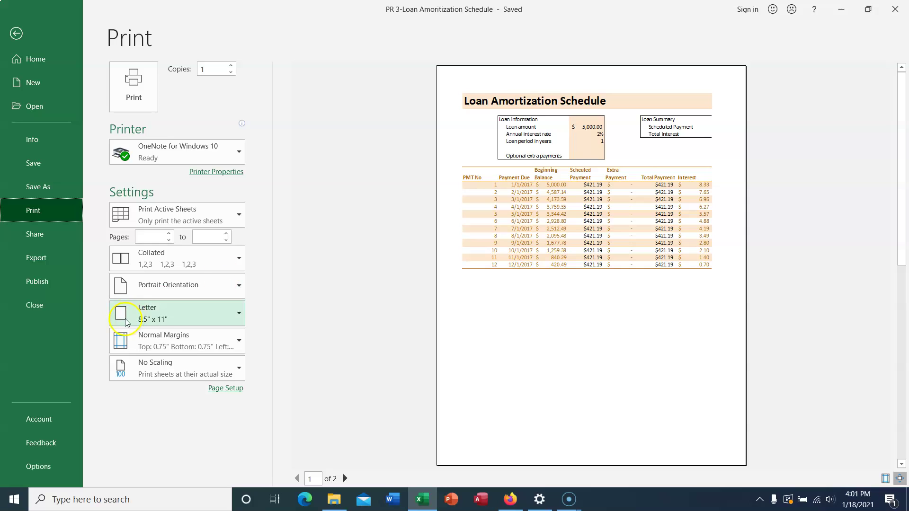
pyautogui.click(170, 284)
pyautogui.click(169, 336)
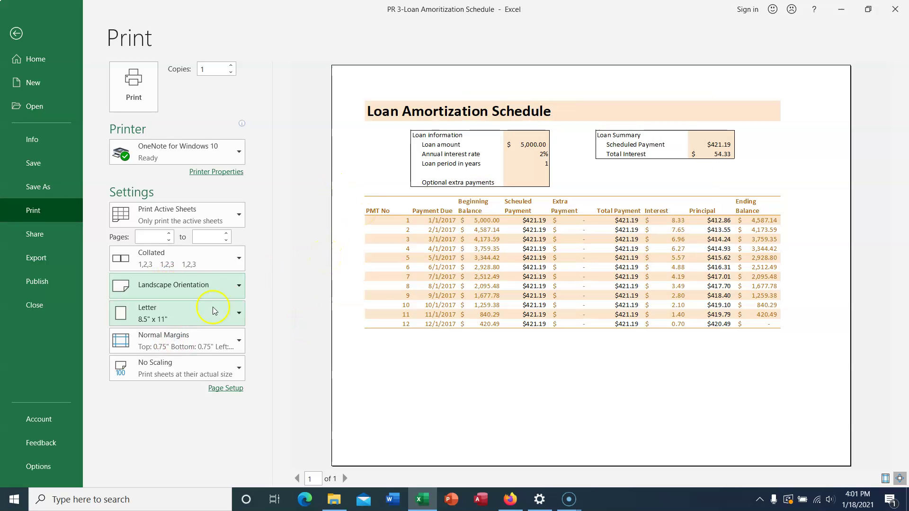
# Step: Center the printed sheet horizontally on the page in the page setup
pyautogui.click(225, 388)
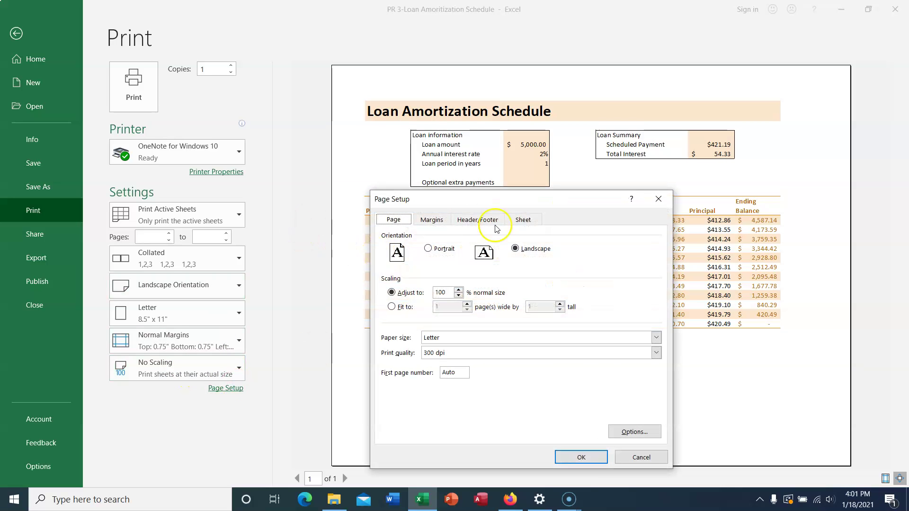
pyautogui.click(432, 221)
pyautogui.moveTo(457, 207); pyautogui.dragTo(345, 107)
pyautogui.click(313, 287)
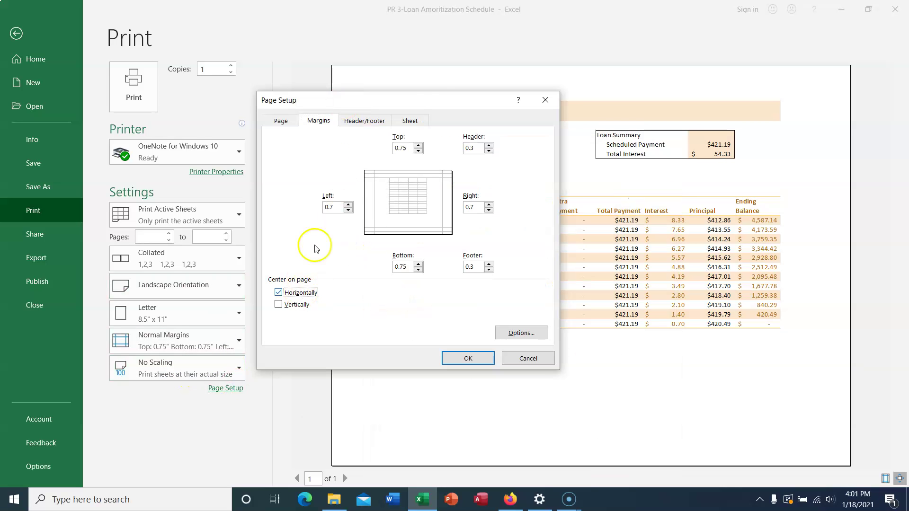
pyautogui.moveTo(410, 112); pyautogui.dragTo(295, 92)
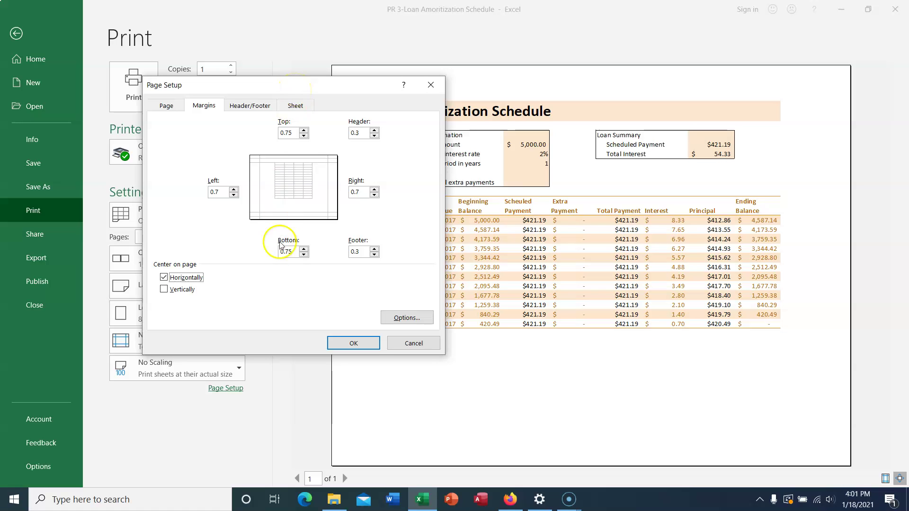
# Step: Create a custom page header with the author's full name in its left section
pyautogui.click(251, 105)
pyautogui.click(271, 185)
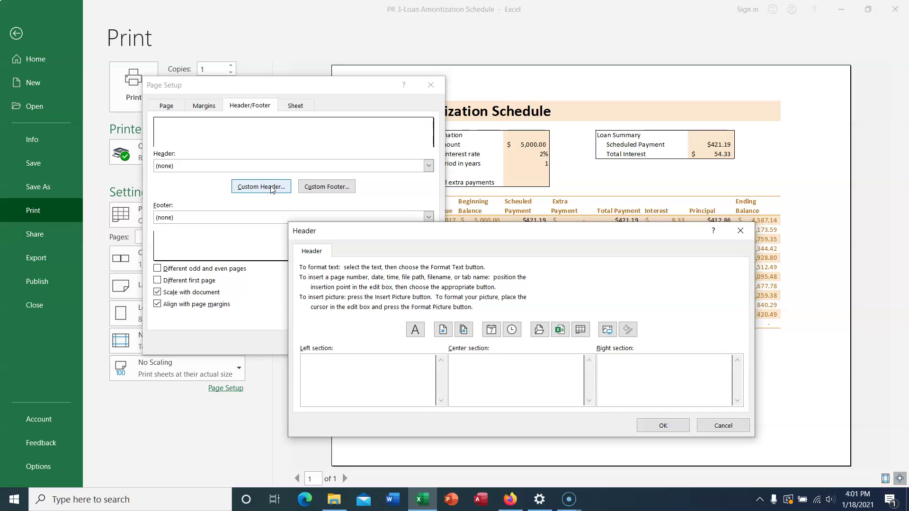
pyautogui.click(335, 377)
pyautogui.write('Justin Plevi')
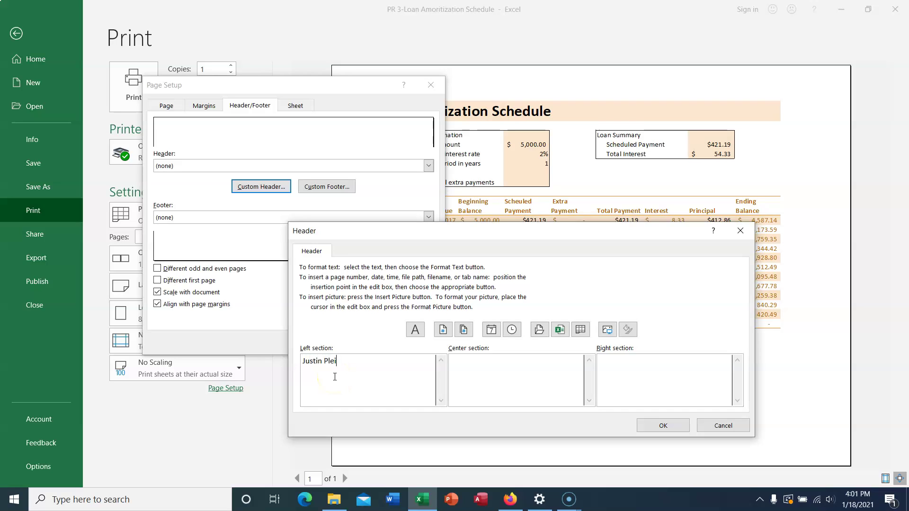
pyautogui.write('nsk')
pyautogui.press('BackSpace')
pyautogui.press('BackSpace')
pyautogui.press('BackSpace')
pyautogui.write('nski')
pyautogui.press('Tab')
# Step: Insert the sheet name code into the header's right section and save the workbook with the new page setup
pyautogui.click(618, 372)
pyautogui.click(580, 330)
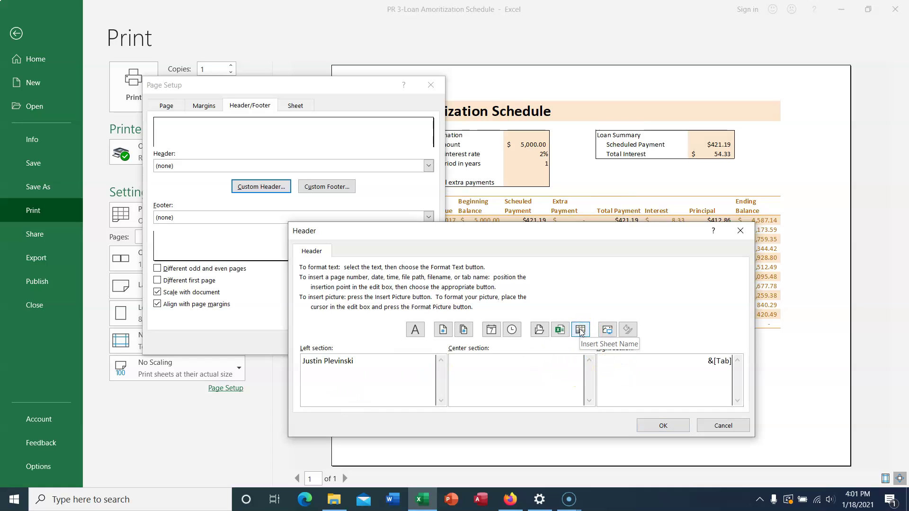
pyautogui.click(677, 425)
pyautogui.click(358, 337)
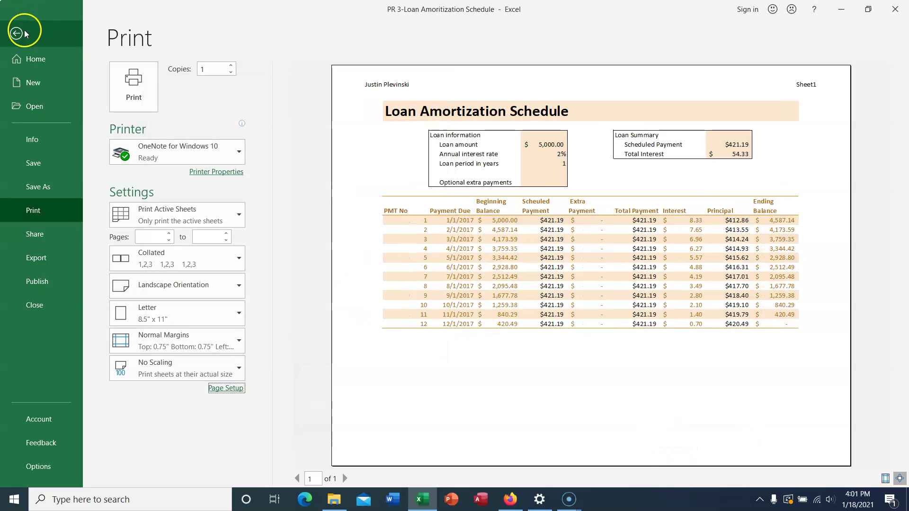
pyautogui.click(21, 32)
pyautogui.hotkey('ctrl', 's')
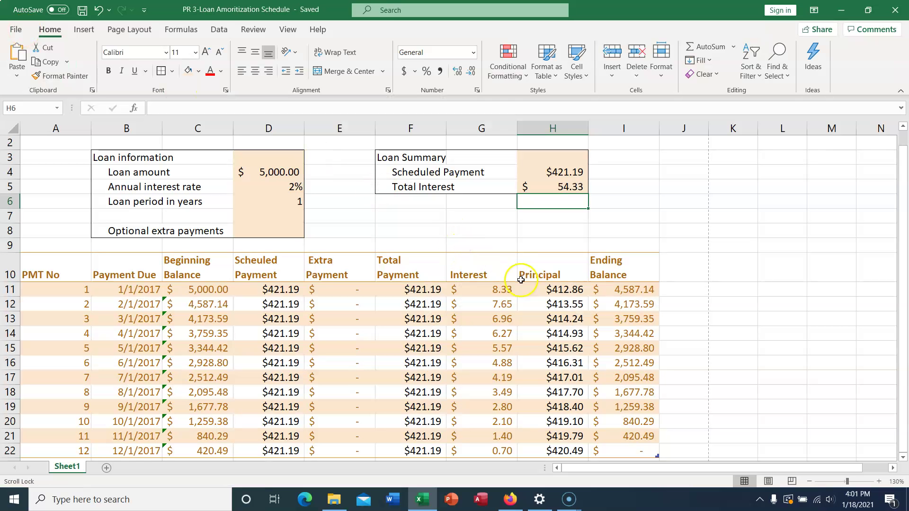